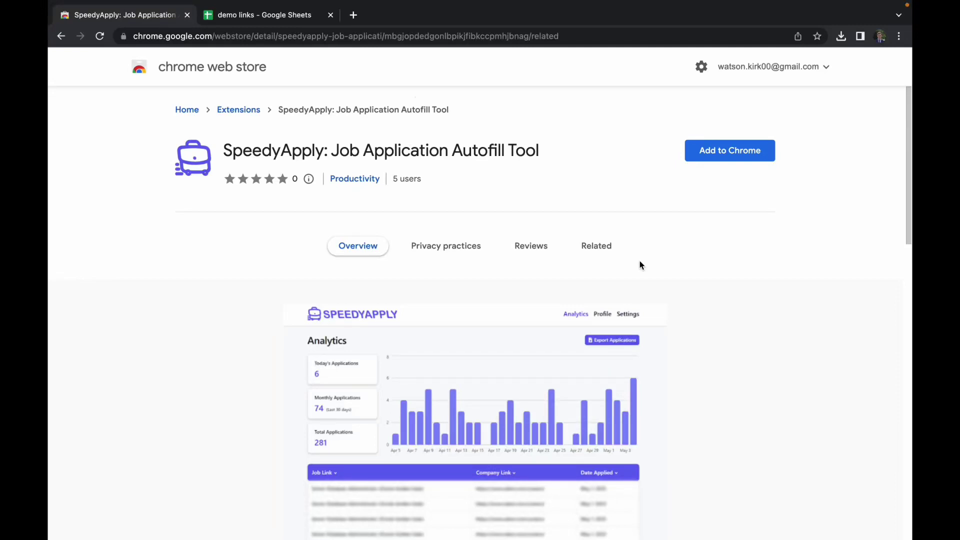
- Install the SpeedyApply extension from its Chrome Web Store page
{"action": "scroll", "coordinate": [642, 266], "scroll_direction": "down", "scroll_amount": 4}
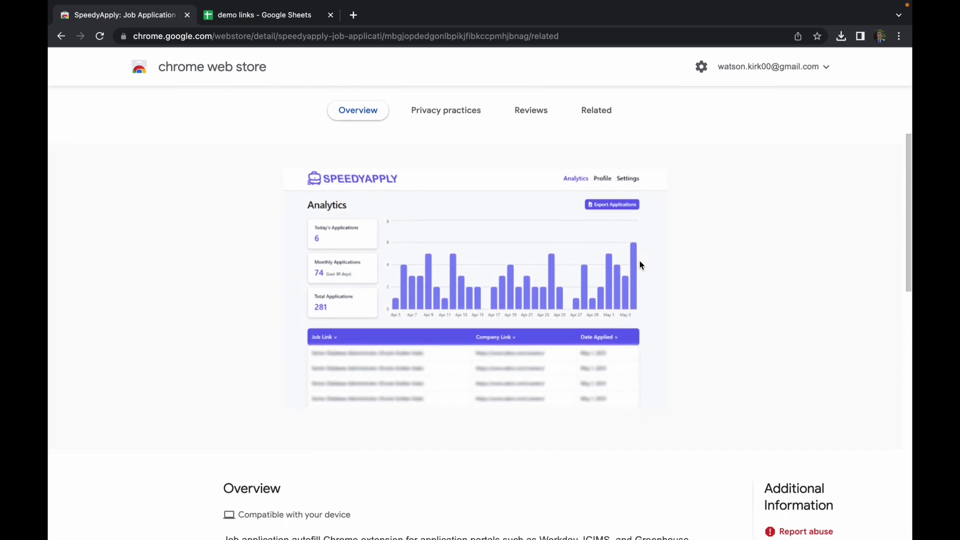
{"action": "scroll", "coordinate": [641, 265], "scroll_direction": "down", "scroll_amount": 4}
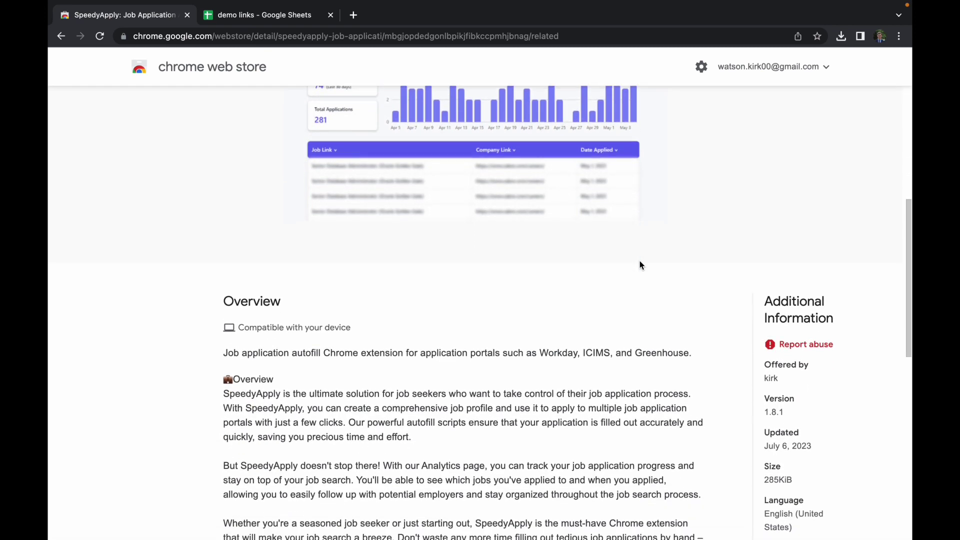
{"action": "scroll", "coordinate": [641, 265], "scroll_direction": "down", "scroll_amount": 2}
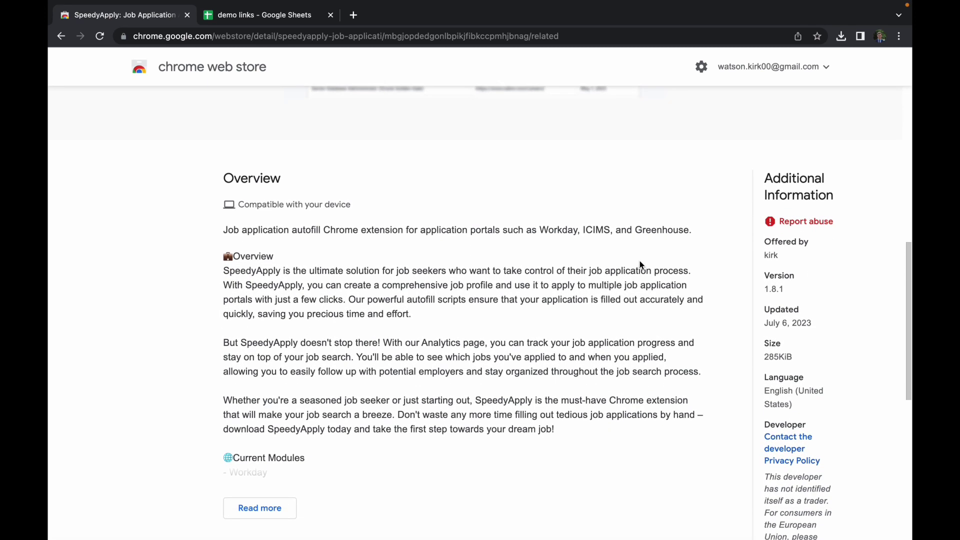
{"action": "scroll", "coordinate": [641, 263], "scroll_direction": "down", "scroll_amount": 1}
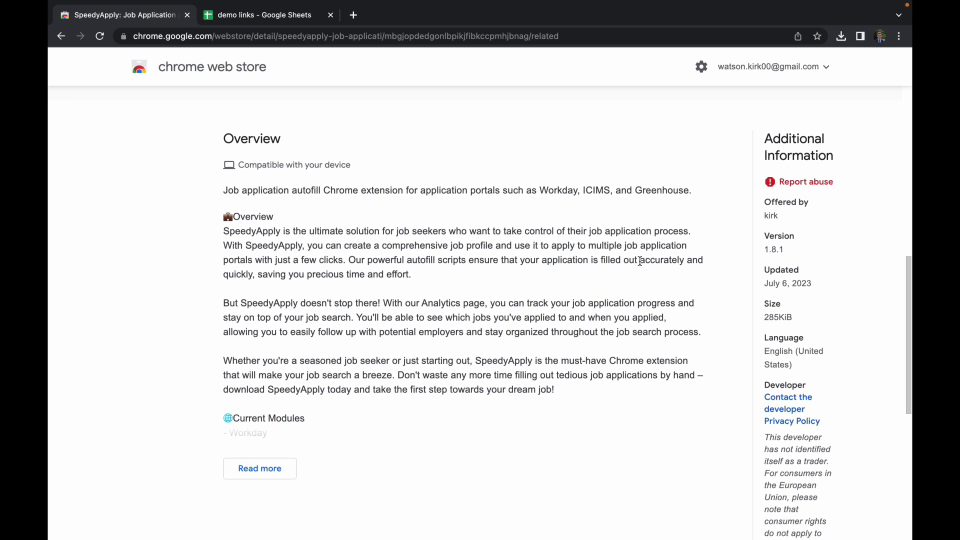
{"action": "scroll", "coordinate": [641, 261], "scroll_direction": "down", "scroll_amount": 1}
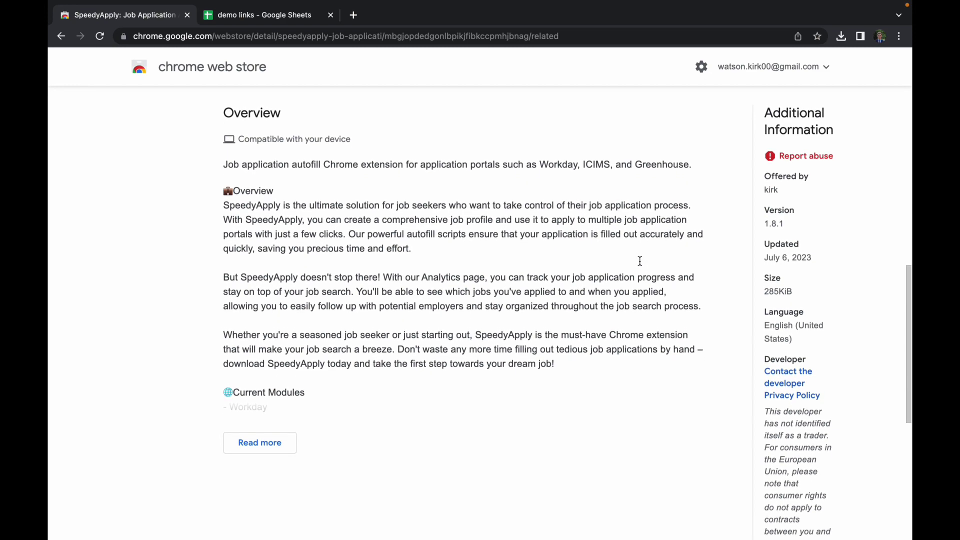
{"action": "scroll", "coordinate": [640, 261], "scroll_direction": "up", "scroll_amount": 12}
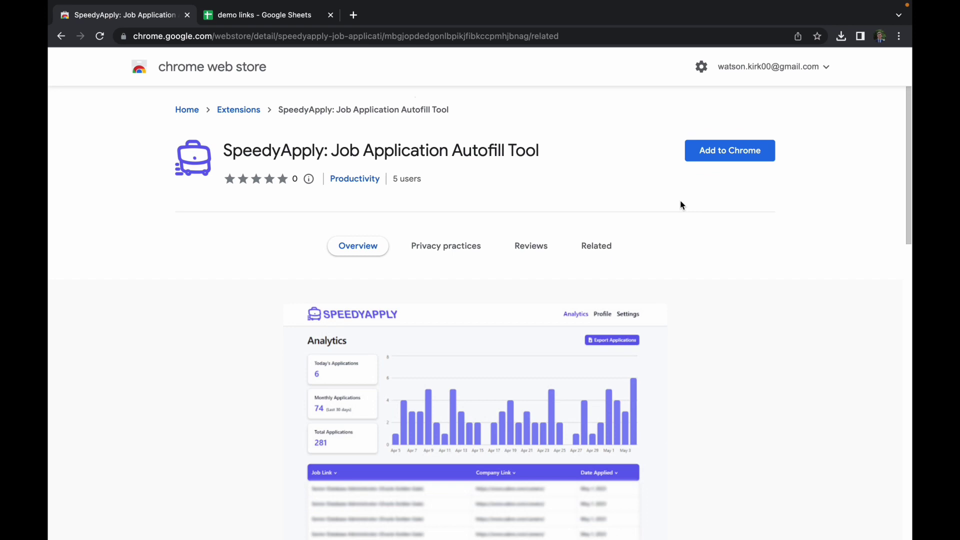
{"action": "left_click", "coordinate": [727, 161]}
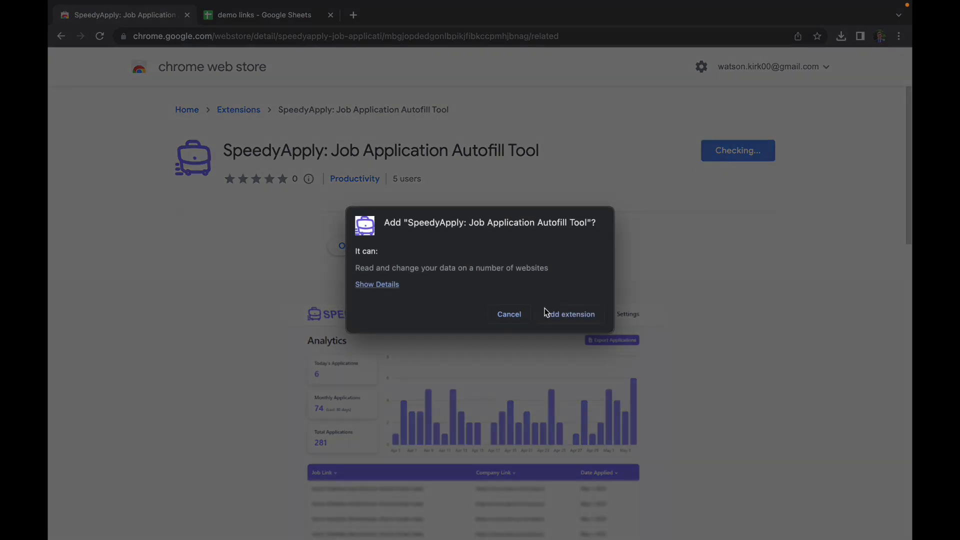
{"action": "left_click", "coordinate": [556, 315]}
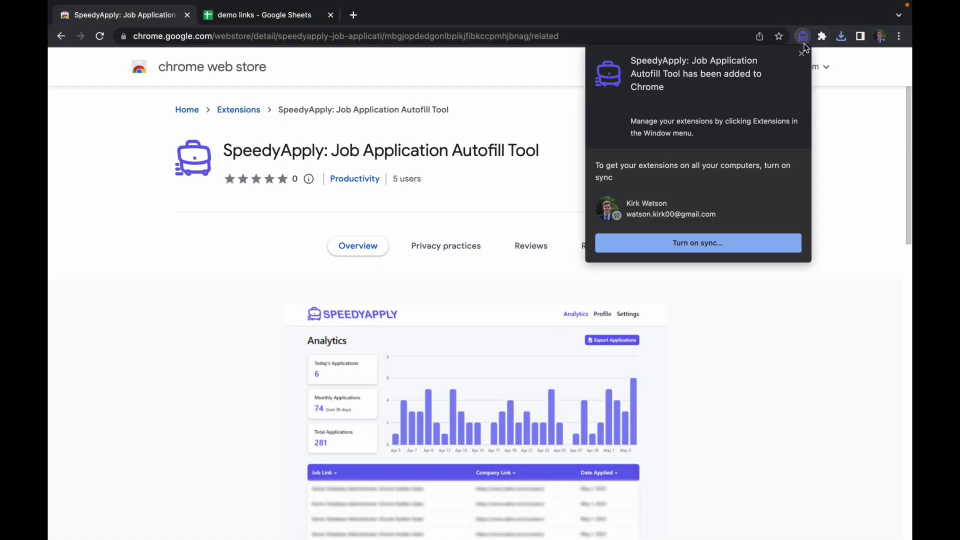
- Pin SpeedyApply to the toolbar and open its popup showing 0 applications today
{"action": "left_click", "coordinate": [802, 54]}
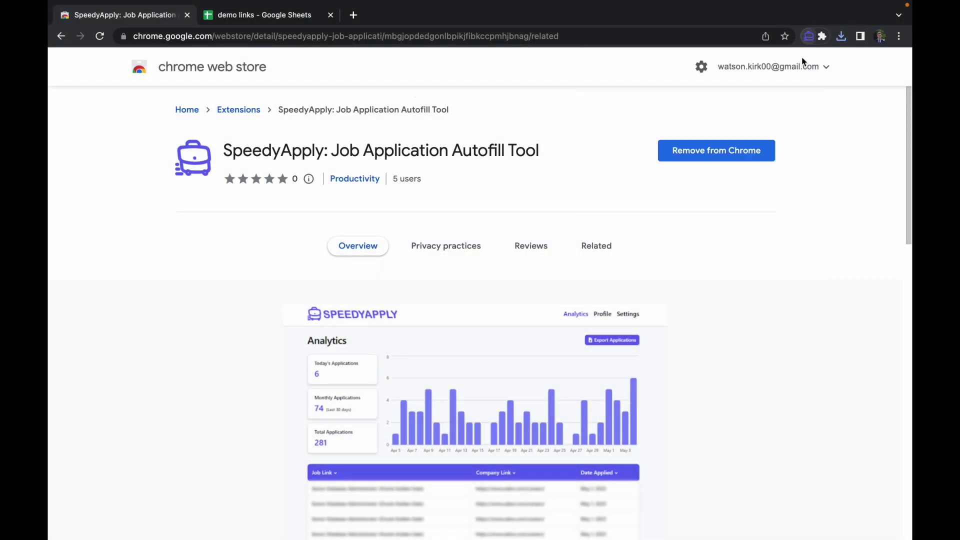
{"action": "left_click", "coordinate": [822, 37]}
{"action": "left_click", "coordinate": [795, 120]}
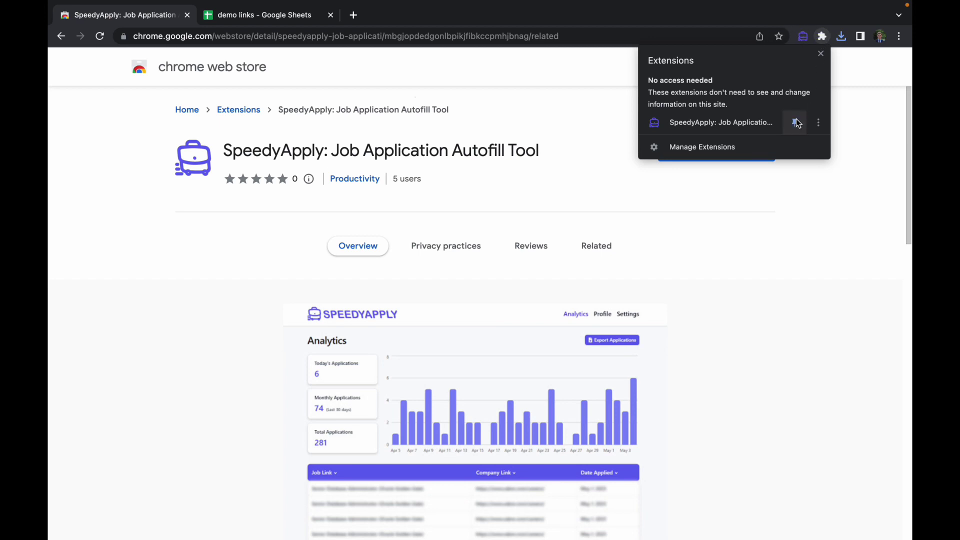
{"action": "left_click", "coordinate": [861, 115]}
{"action": "left_click", "coordinate": [803, 37]}
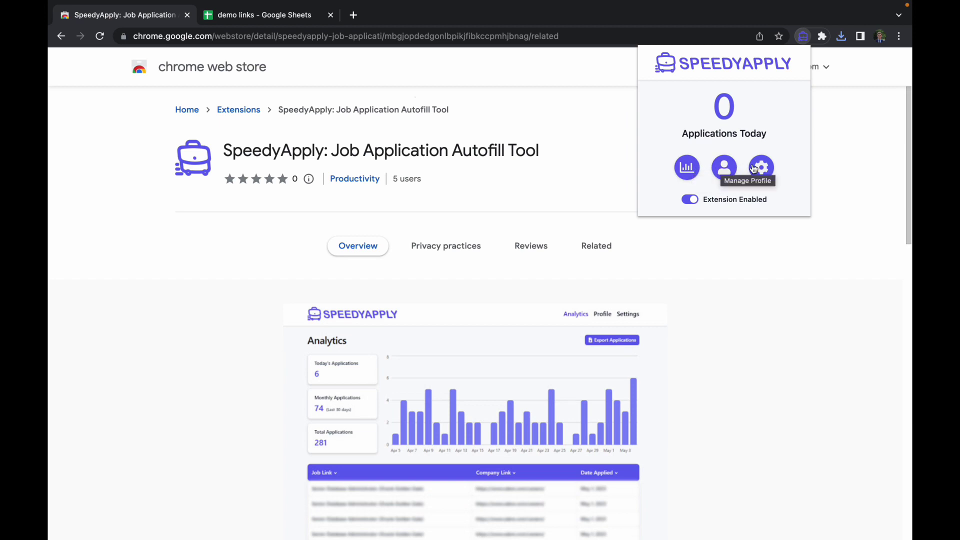
{"action": "left_click", "coordinate": [694, 200]}
{"action": "left_click", "coordinate": [694, 201]}
{"action": "left_click", "coordinate": [695, 202]}
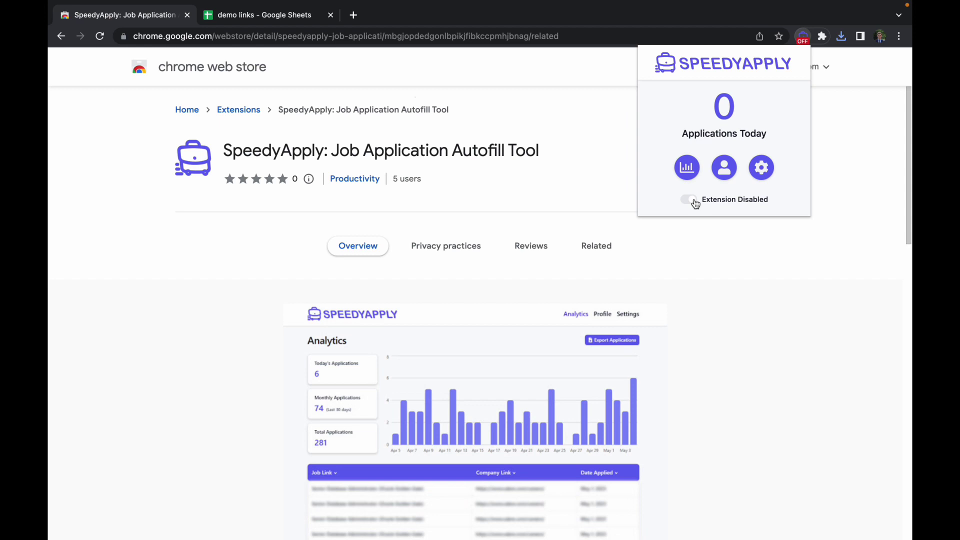
{"action": "left_click", "coordinate": [695, 201]}
- Open SpeedyApply's analytics page and start creating a profile from the empty applications table
{"action": "left_click", "coordinate": [687, 168]}
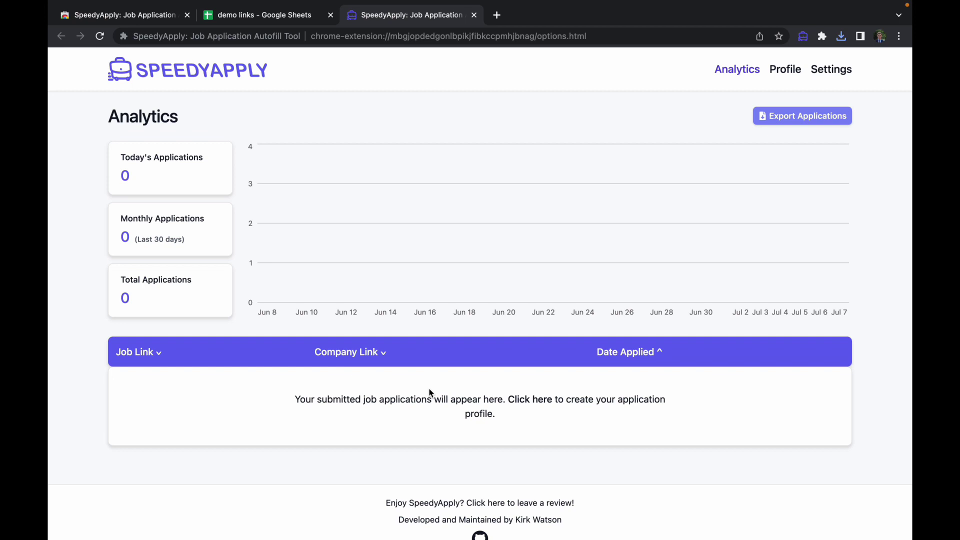
{"action": "left_click", "coordinate": [525, 400]}
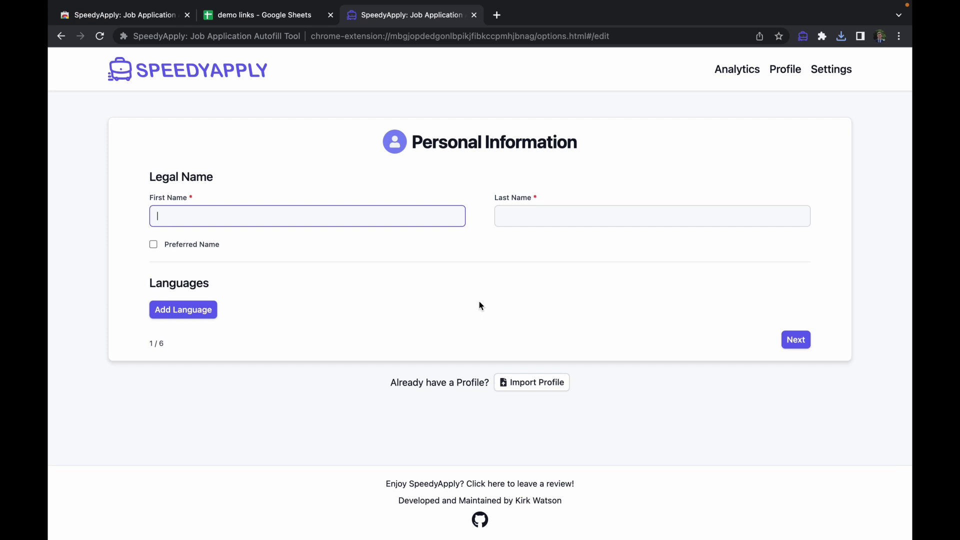
- Import the applicant profile from profile.json
{"action": "left_click", "coordinate": [524, 385]}
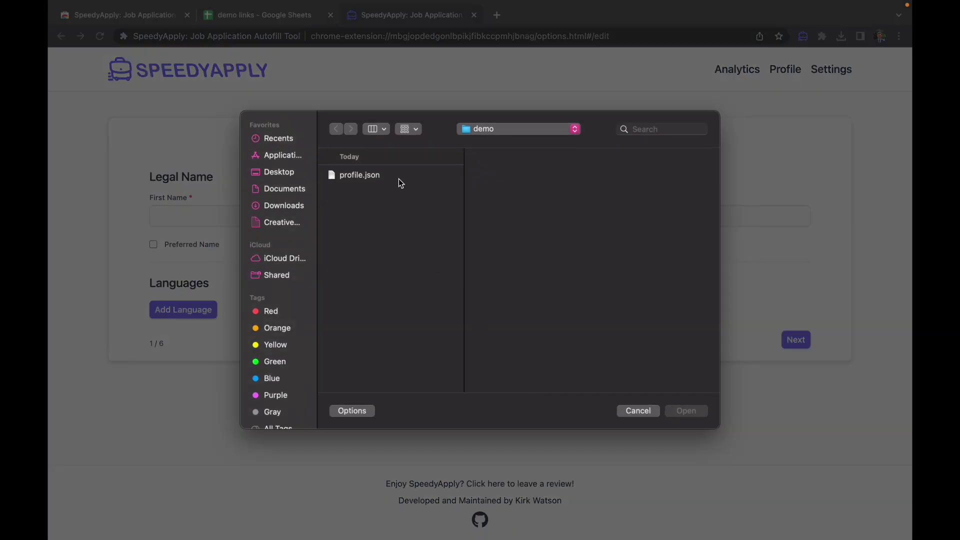
{"action": "left_click", "coordinate": [398, 179]}
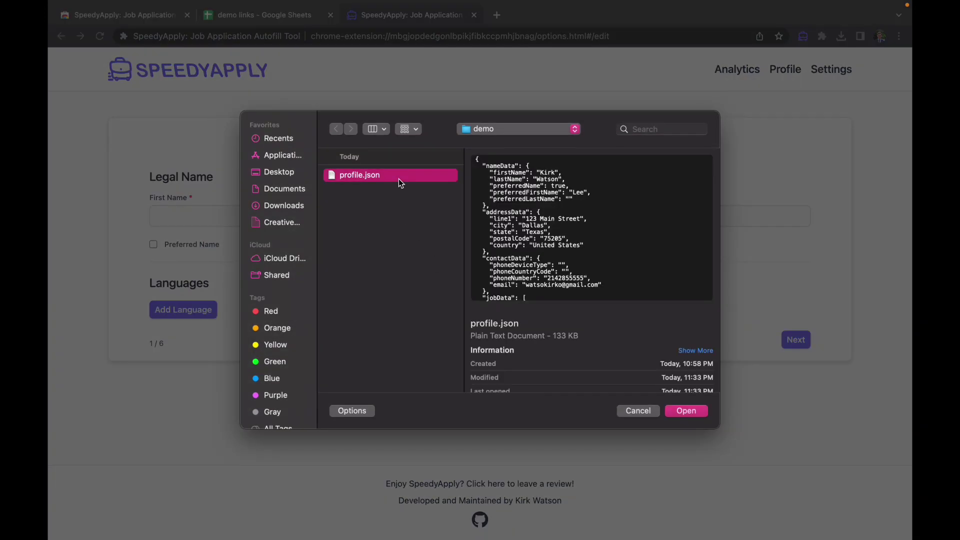
{"action": "left_click", "coordinate": [683, 410]}
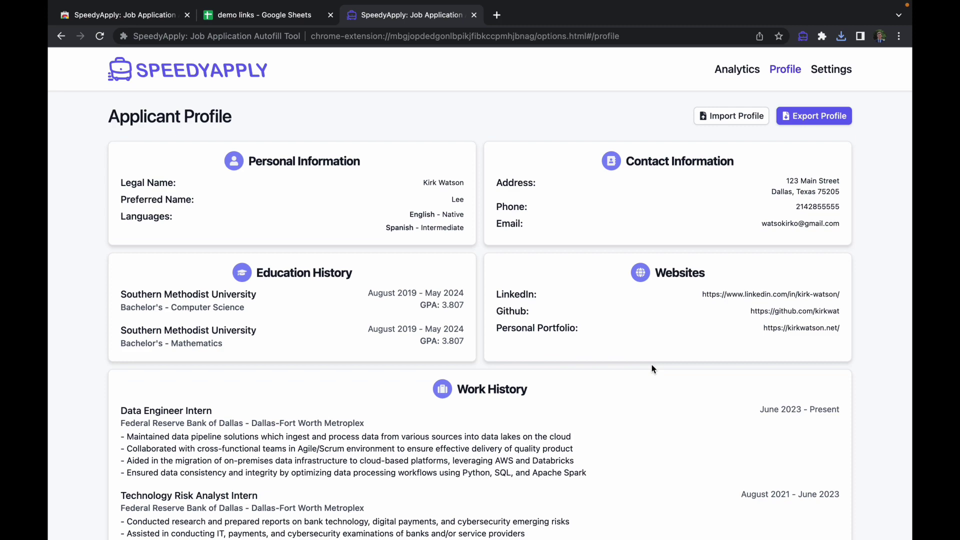
{"action": "scroll", "coordinate": [652, 369], "scroll_direction": "down", "scroll_amount": 1}
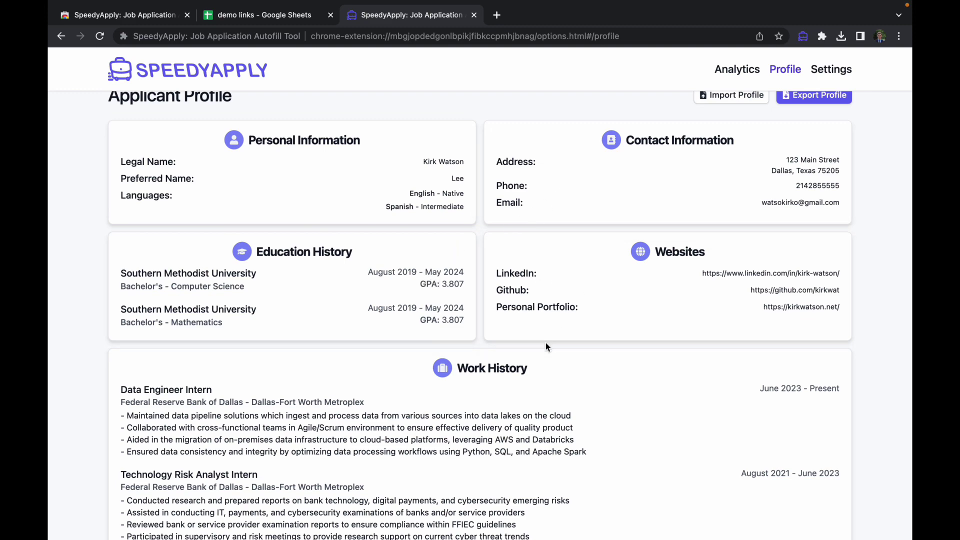
{"action": "scroll", "coordinate": [545, 343], "scroll_direction": "down", "scroll_amount": 5}
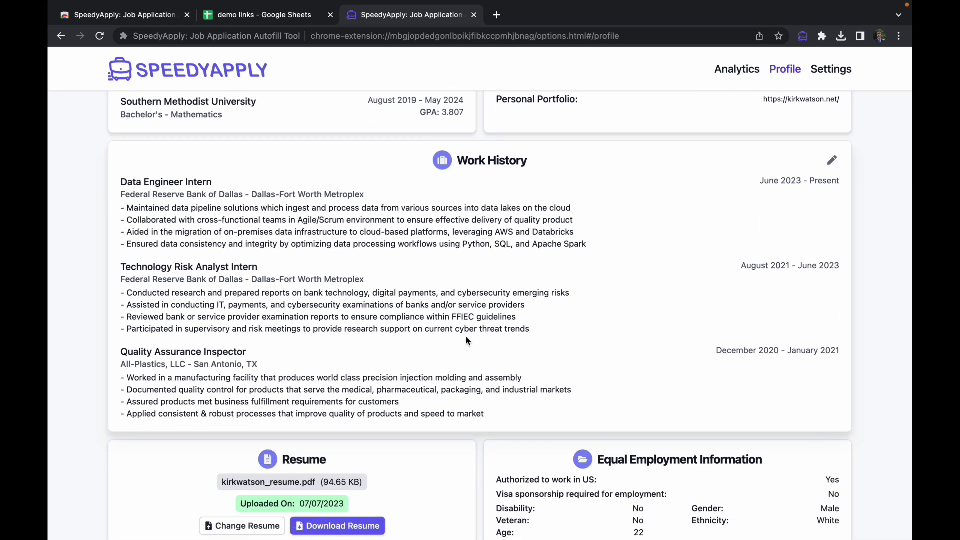
{"action": "scroll", "coordinate": [487, 284], "scroll_direction": "down", "scroll_amount": 3}
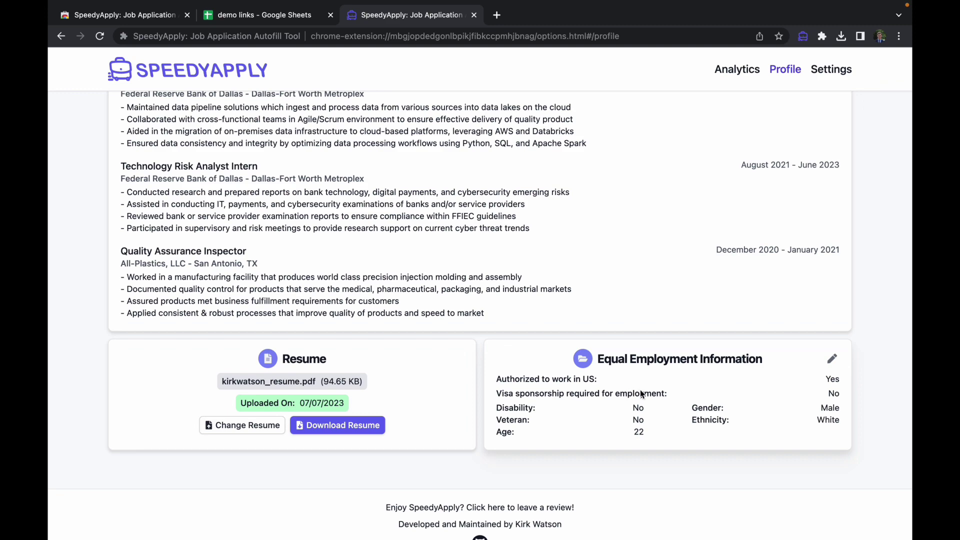
{"action": "scroll", "coordinate": [641, 395], "scroll_direction": "up", "scroll_amount": 6}
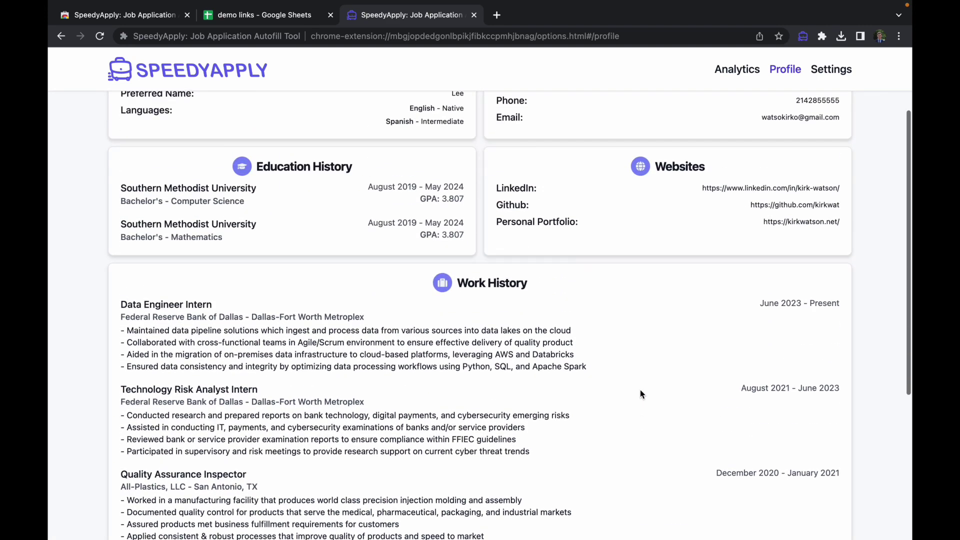
{"action": "scroll", "coordinate": [641, 394], "scroll_direction": "up", "scroll_amount": 1}
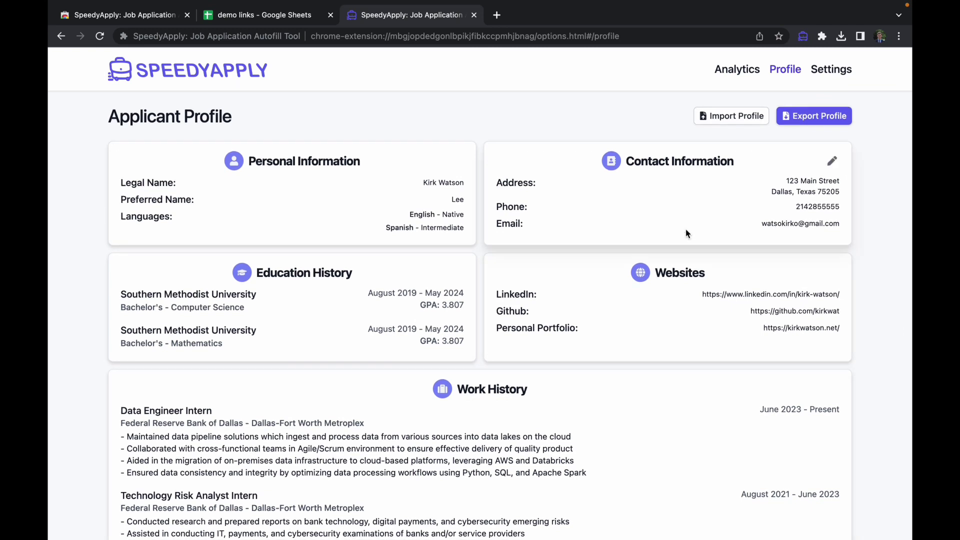
- In SpeedyApply Settings, keep application saving and Greenhouse enabled, and turn on Workday Auto-Submit
{"action": "left_click", "coordinate": [819, 75]}
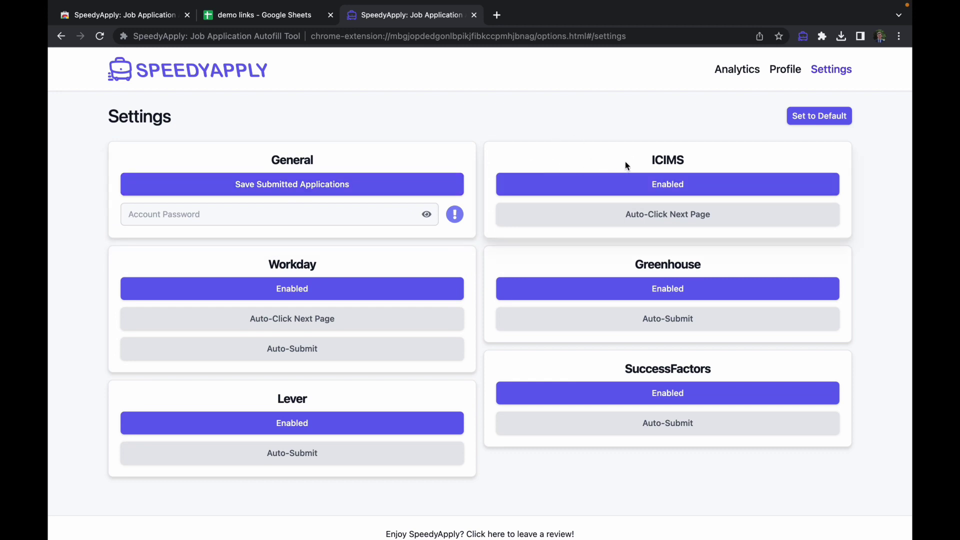
{"action": "left_click", "coordinate": [382, 187]}
{"action": "left_click", "coordinate": [381, 188]}
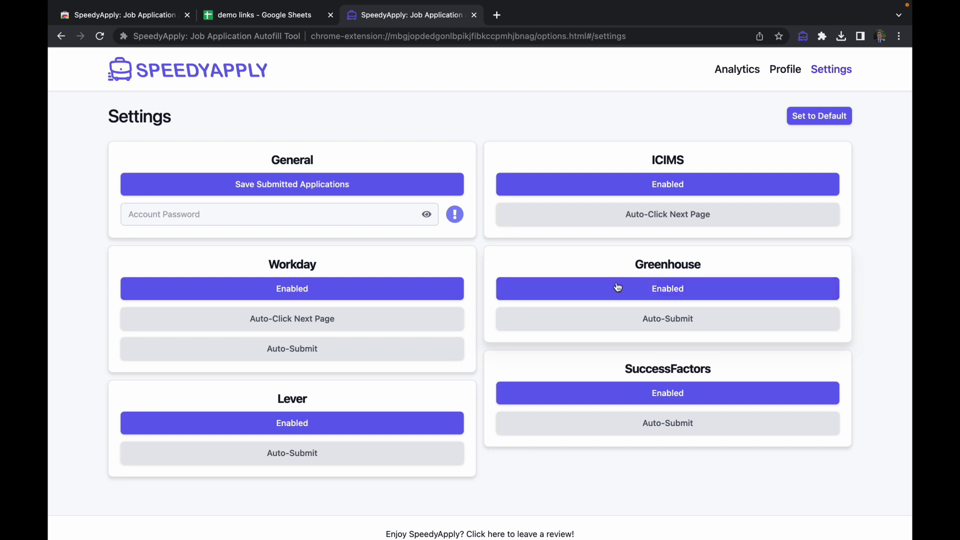
{"action": "left_click", "coordinate": [643, 285]}
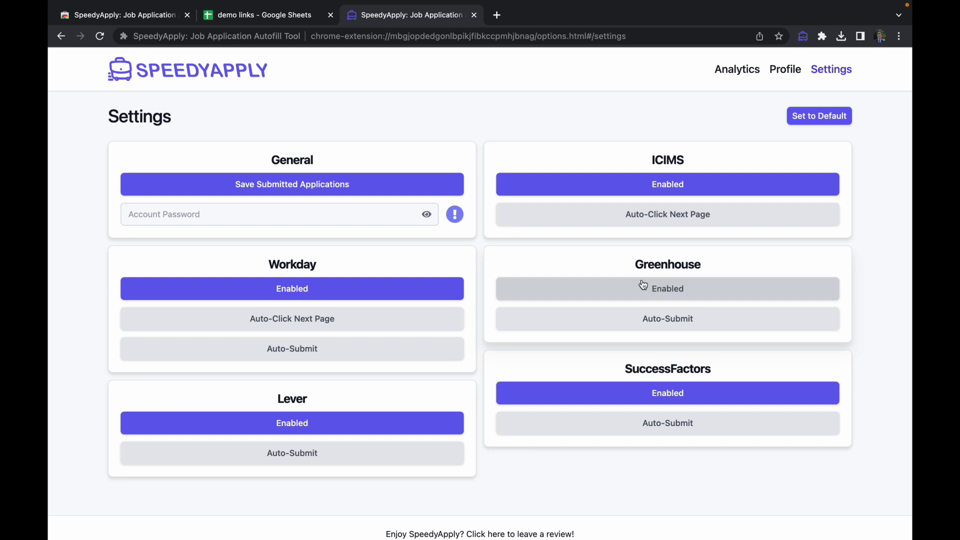
{"action": "left_click", "coordinate": [643, 285]}
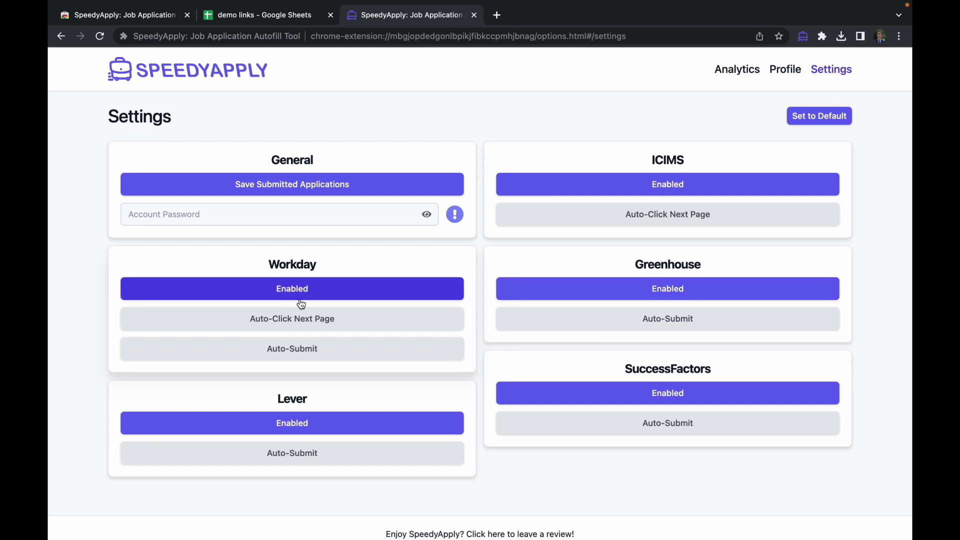
{"action": "left_click", "coordinate": [328, 350]}
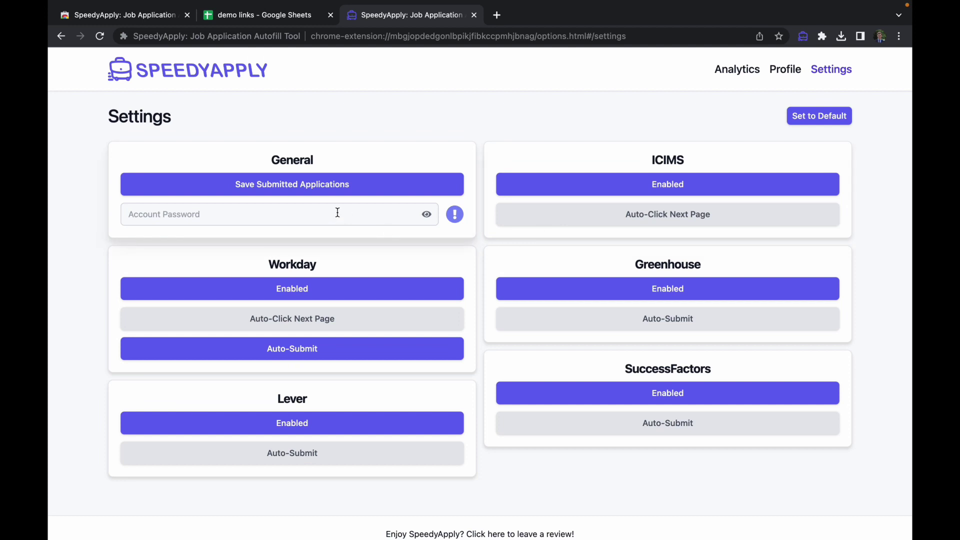
- Enter the account password in settings, verify it with the eye icon, then go to the demo links tab
{"action": "mouse_move", "coordinate": [454, 220]}
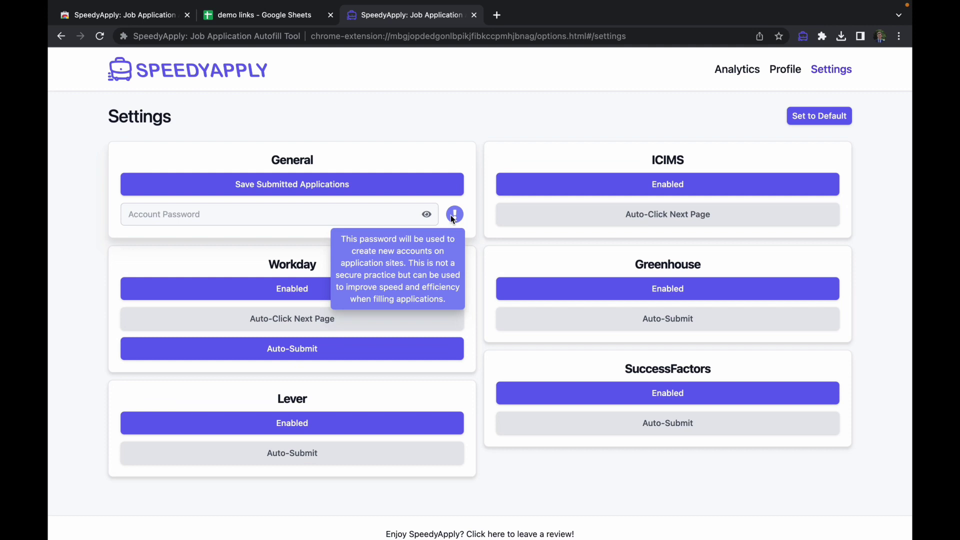
{"action": "left_click", "coordinate": [395, 214]}
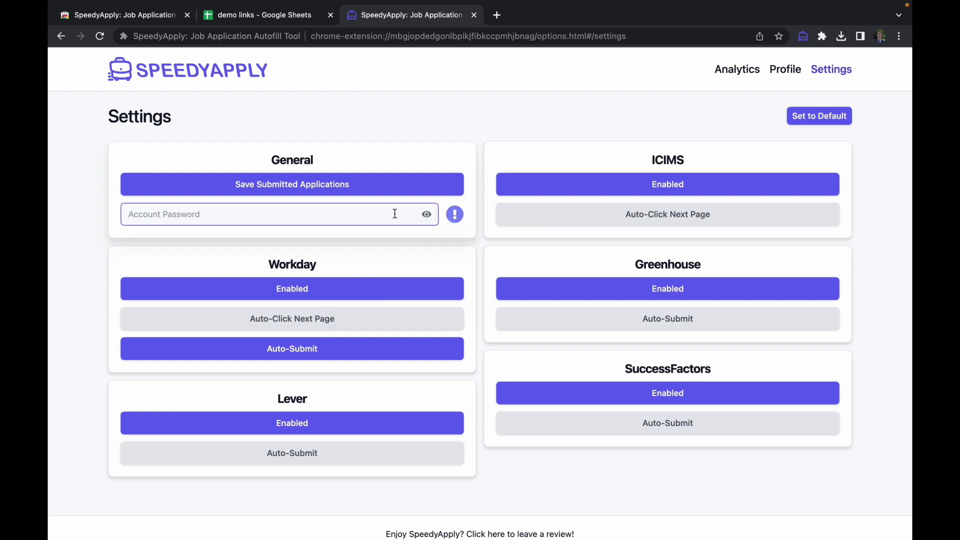
{"action": "type", "text": "**************"}
{"action": "left_click", "coordinate": [432, 220]}
{"action": "left_click", "coordinate": [427, 215]}
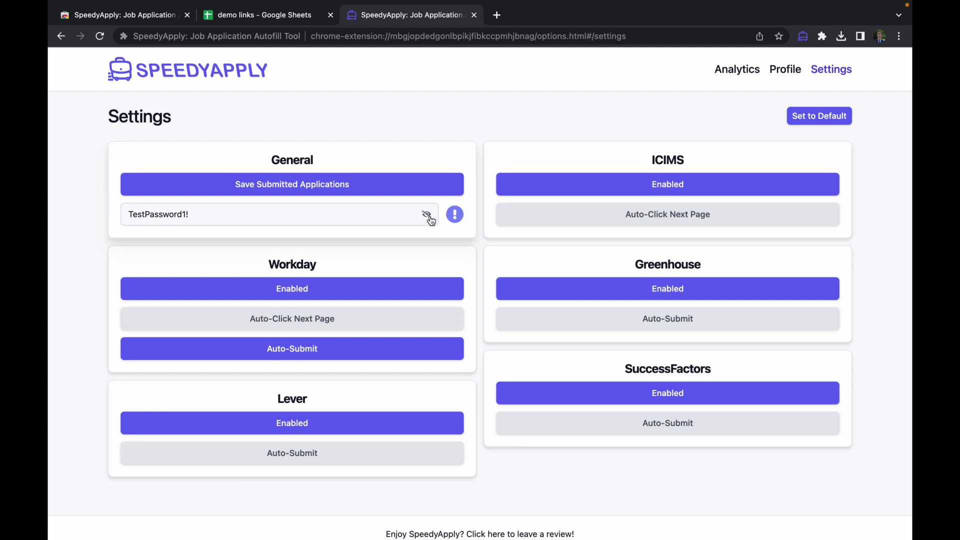
{"action": "left_click", "coordinate": [431, 218]}
{"action": "left_click", "coordinate": [245, 15]}
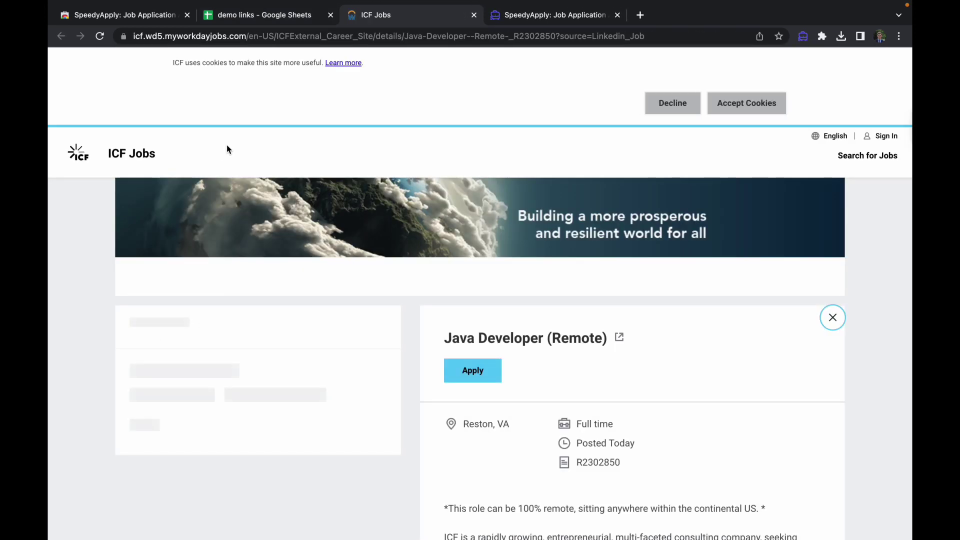
- Start a manual application for ICF's Java Developer (Remote) posting on Workday
{"action": "scroll", "coordinate": [359, 201], "scroll_direction": "down", "scroll_amount": 3}
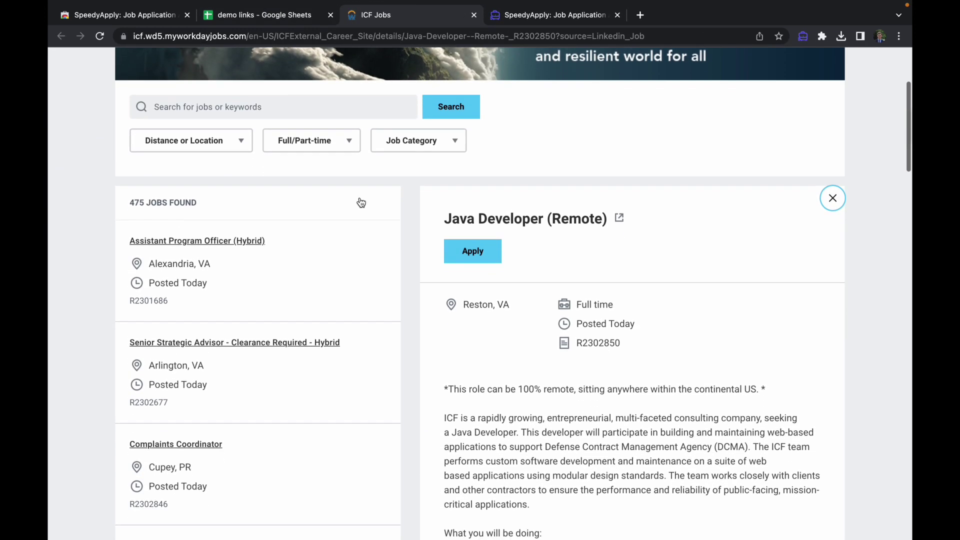
{"action": "left_click", "coordinate": [473, 225]}
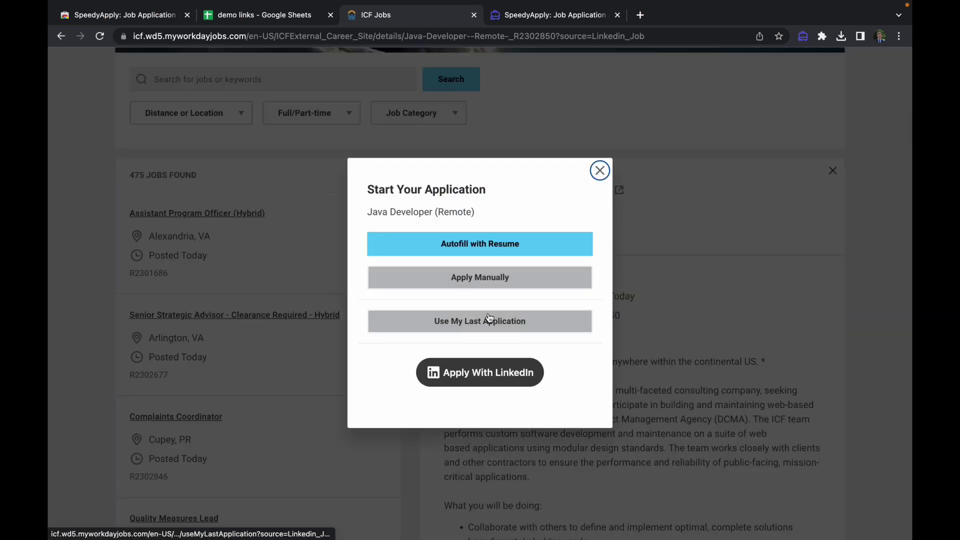
{"action": "left_click", "coordinate": [488, 283]}
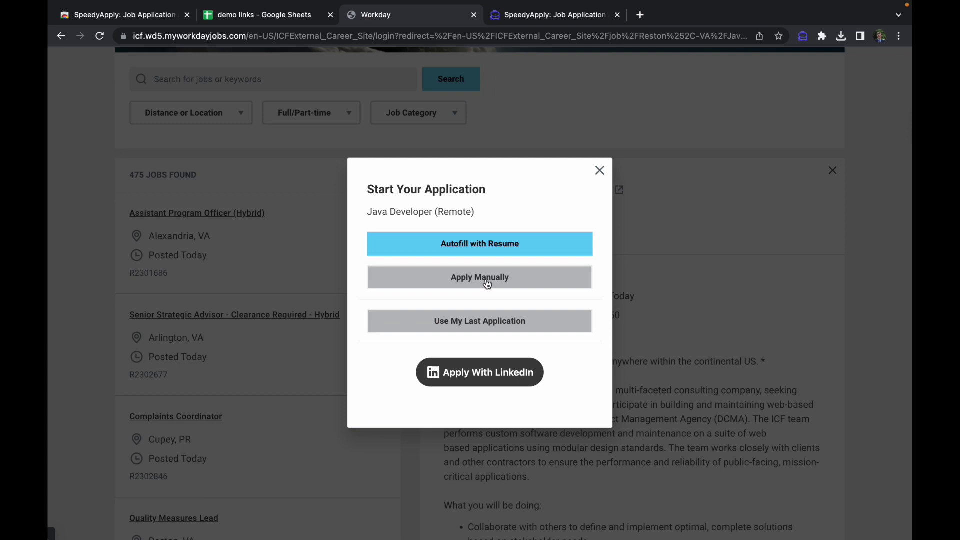
{"action": "scroll", "coordinate": [485, 282], "scroll_direction": "down", "scroll_amount": 1}
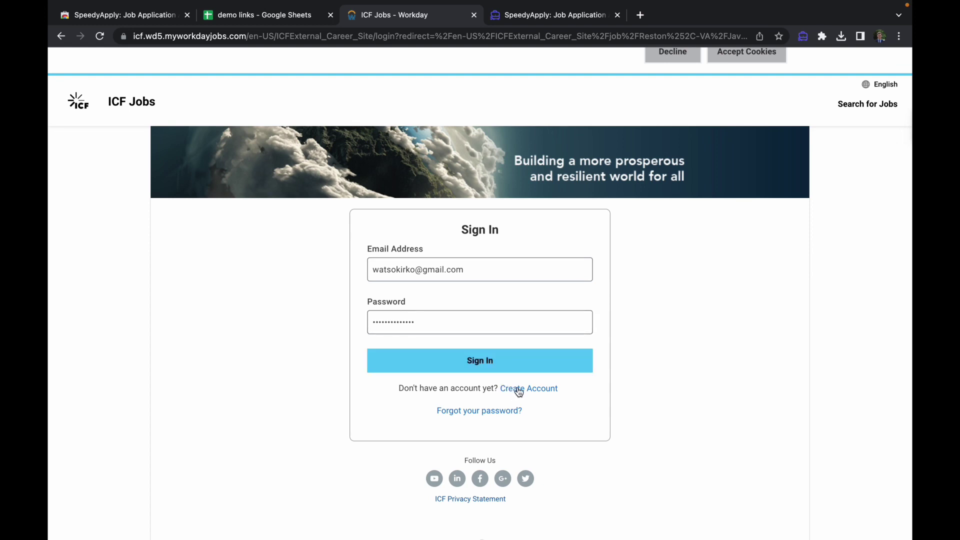
- Create a new ICF candidate account using the autofilled sign-up form
{"action": "left_click", "coordinate": [519, 392]}
{"action": "scroll", "coordinate": [460, 363], "scroll_direction": "down", "scroll_amount": 2}
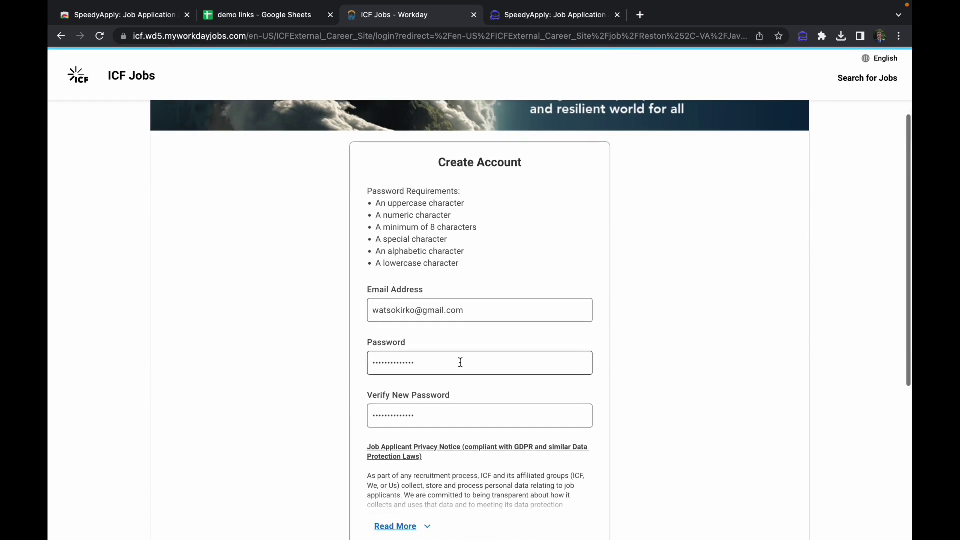
{"action": "scroll", "coordinate": [460, 362], "scroll_direction": "down", "scroll_amount": 2}
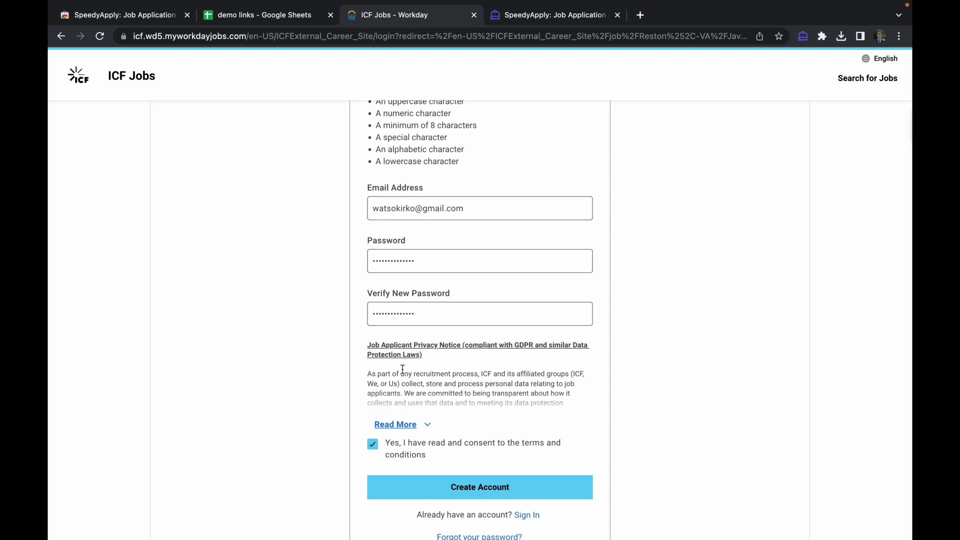
{"action": "left_click", "coordinate": [455, 486]}
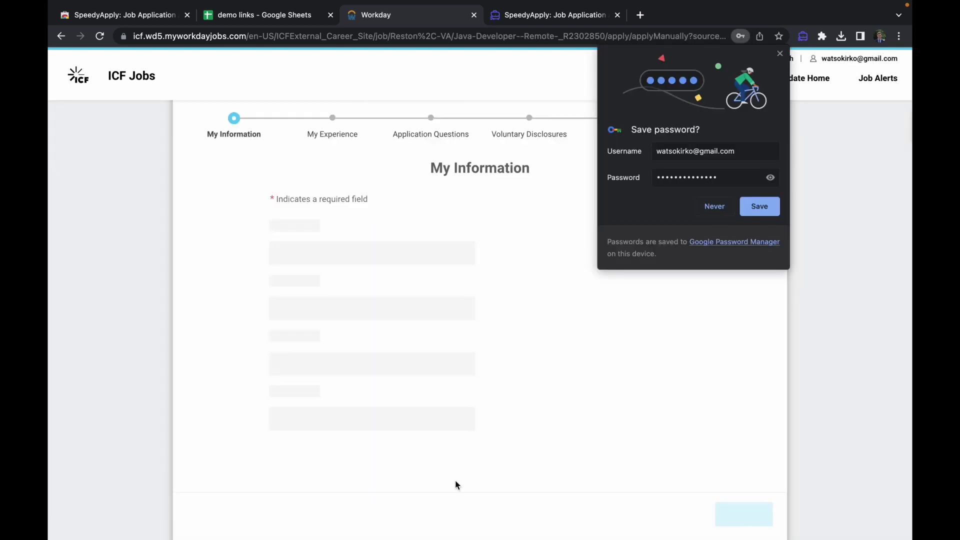
- Dismiss Chrome's save-password prompt and review the autofilled My Information fields
{"action": "left_click", "coordinate": [780, 54]}
{"action": "scroll", "coordinate": [673, 156], "scroll_direction": "up", "scroll_amount": 20}
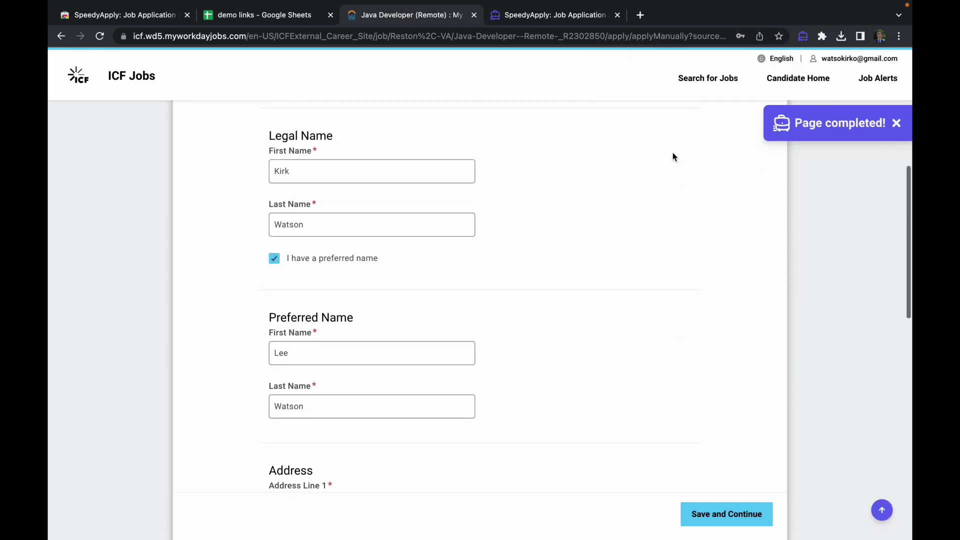
{"action": "scroll", "coordinate": [673, 157], "scroll_direction": "up", "scroll_amount": 4}
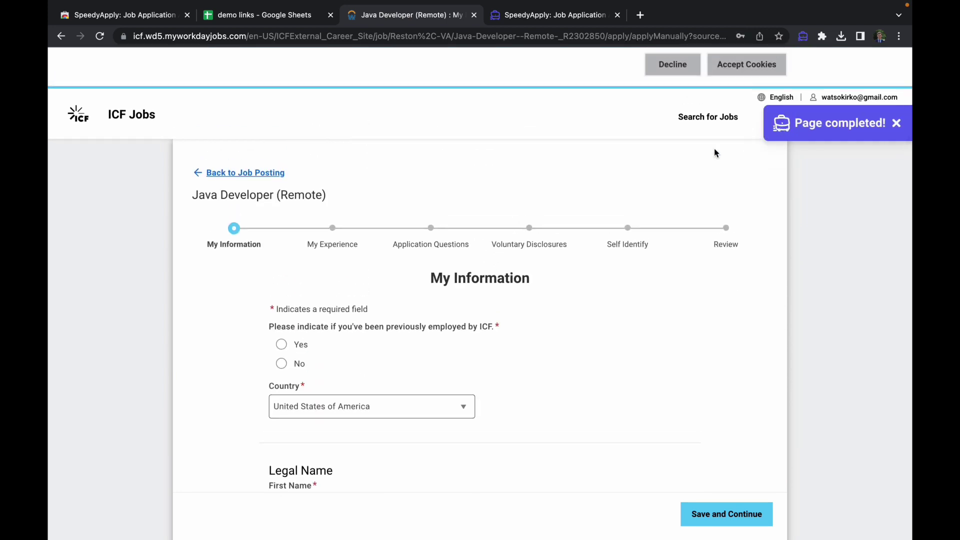
{"action": "scroll", "coordinate": [503, 206], "scroll_direction": "down", "scroll_amount": 6}
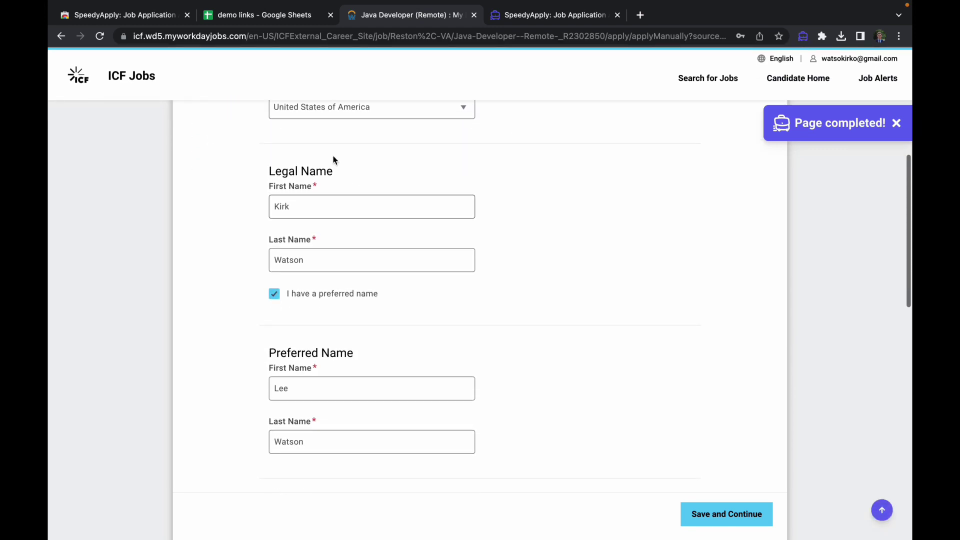
{"action": "scroll", "coordinate": [335, 271], "scroll_direction": "down", "scroll_amount": 5}
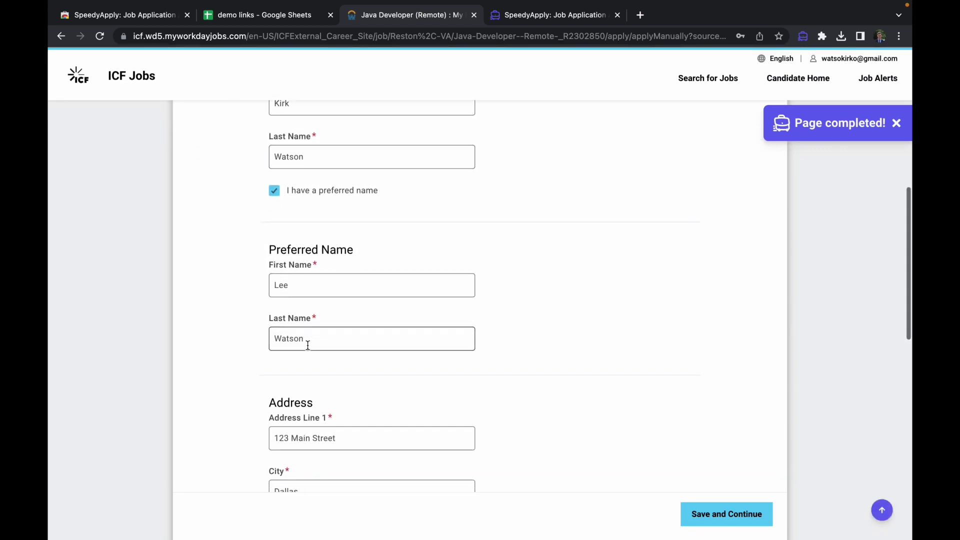
{"action": "scroll", "coordinate": [309, 311], "scroll_direction": "down", "scroll_amount": 2}
{"action": "scroll", "coordinate": [317, 406], "scroll_direction": "down", "scroll_amount": 4}
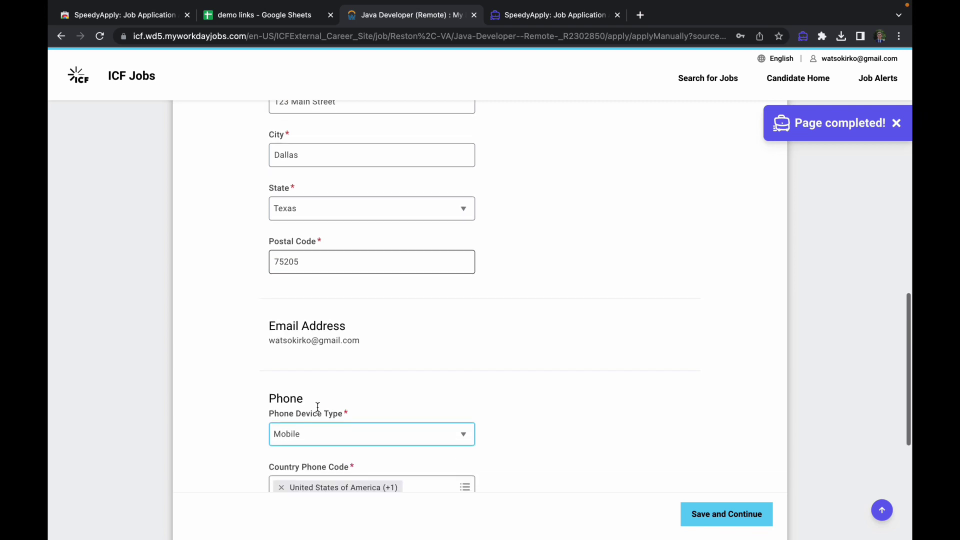
{"action": "scroll", "coordinate": [321, 420], "scroll_direction": "down", "scroll_amount": 3}
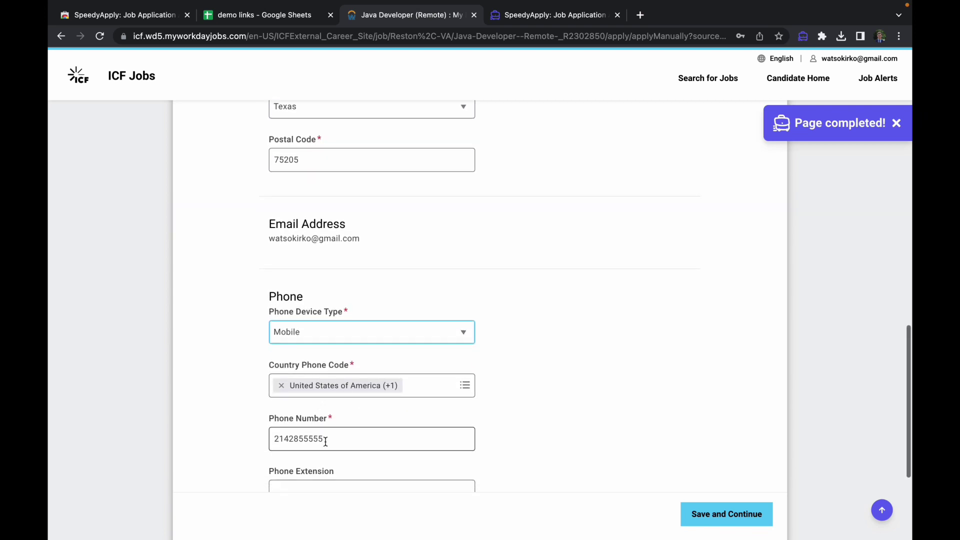
{"action": "scroll", "coordinate": [325, 441], "scroll_direction": "up", "scroll_amount": 6}
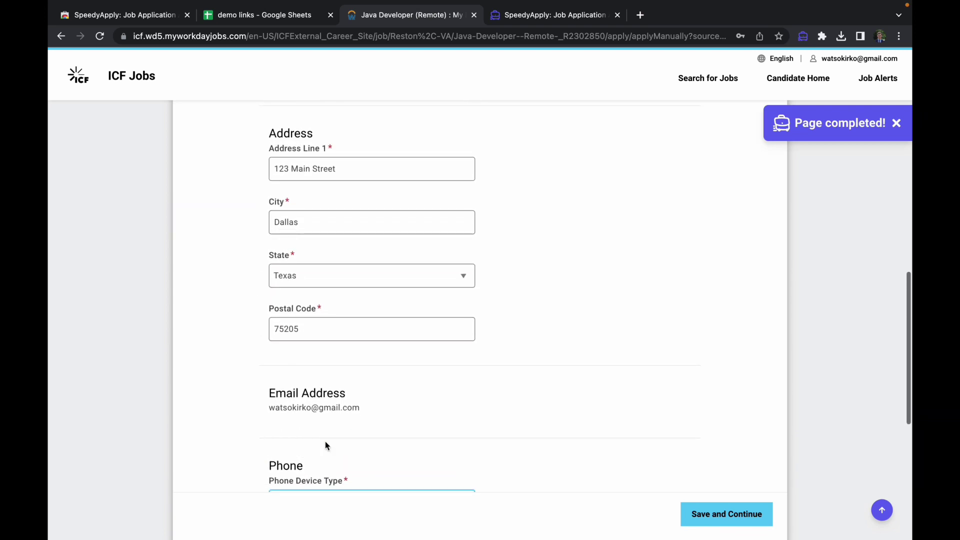
{"action": "scroll", "coordinate": [325, 441], "scroll_direction": "up", "scroll_amount": 7}
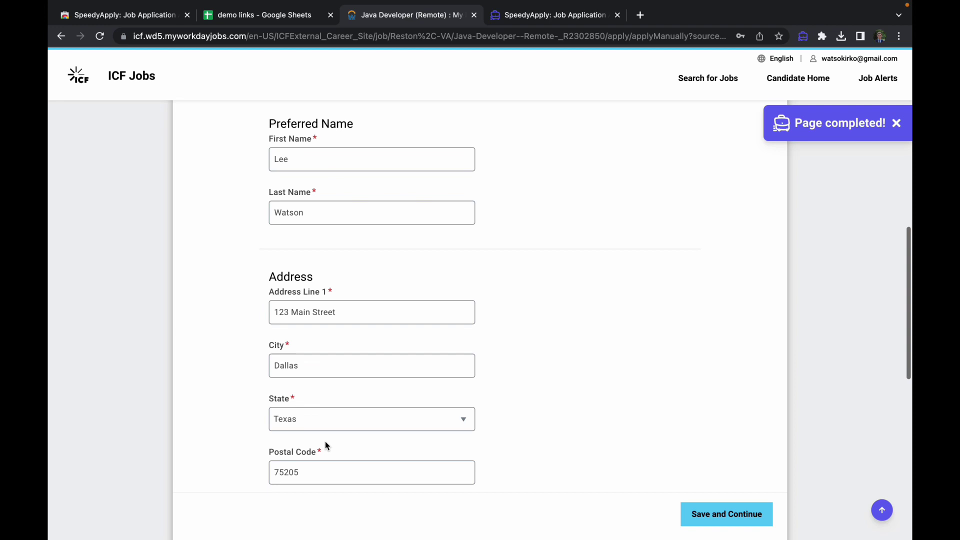
- Answer No to previous ICF employment and save the My Information page
{"action": "left_click", "coordinate": [701, 510]}
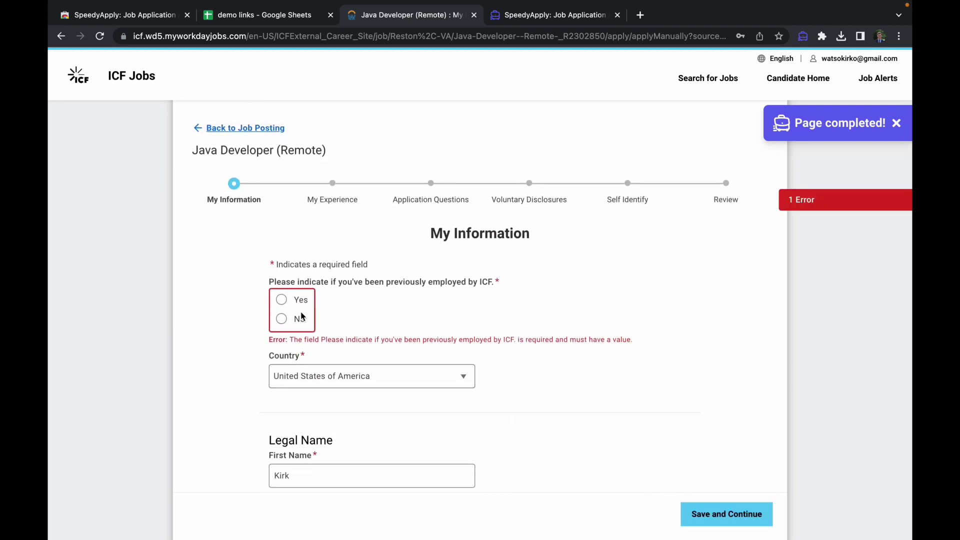
{"action": "left_click", "coordinate": [282, 320]}
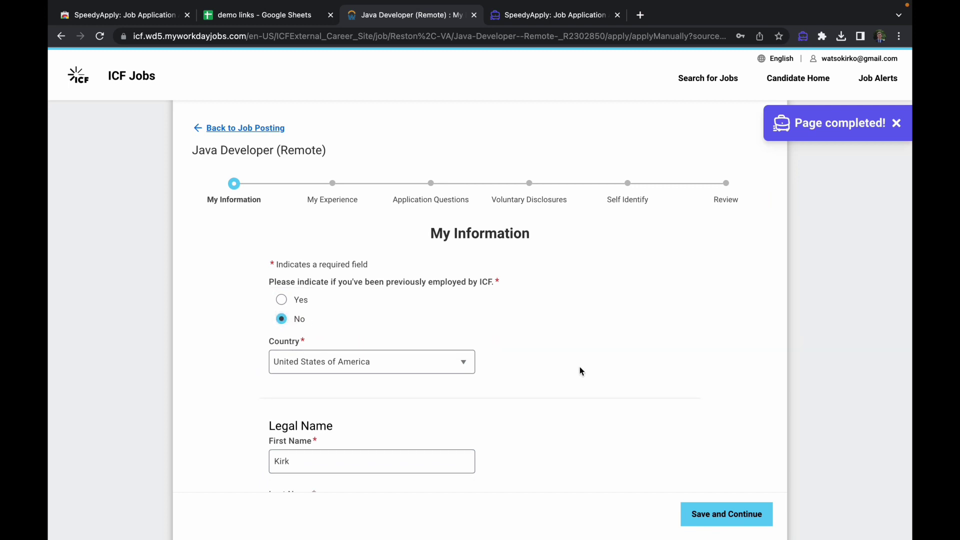
{"action": "left_click", "coordinate": [739, 523]}
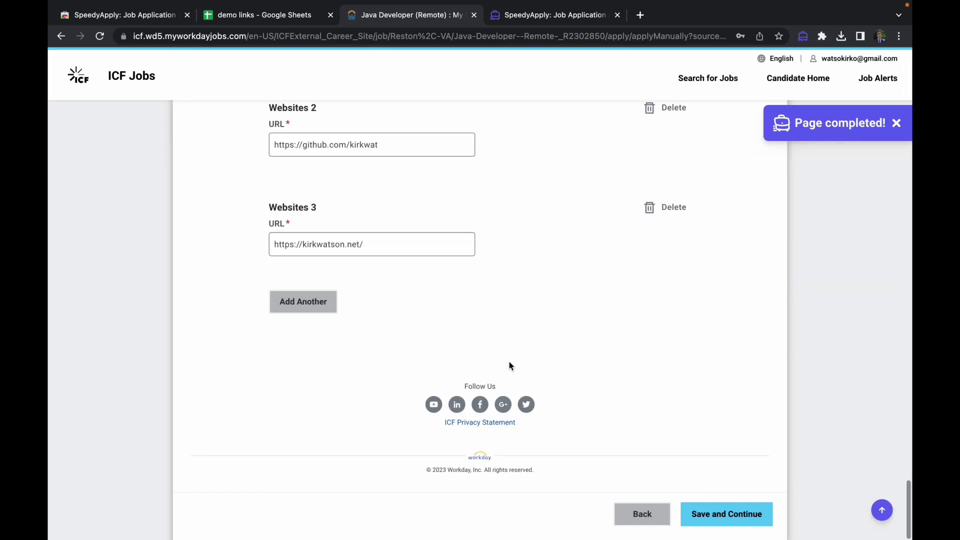
- Review the autofilled education and website links on the My Experience page
{"action": "scroll", "coordinate": [510, 366], "scroll_direction": "up", "scroll_amount": 15}
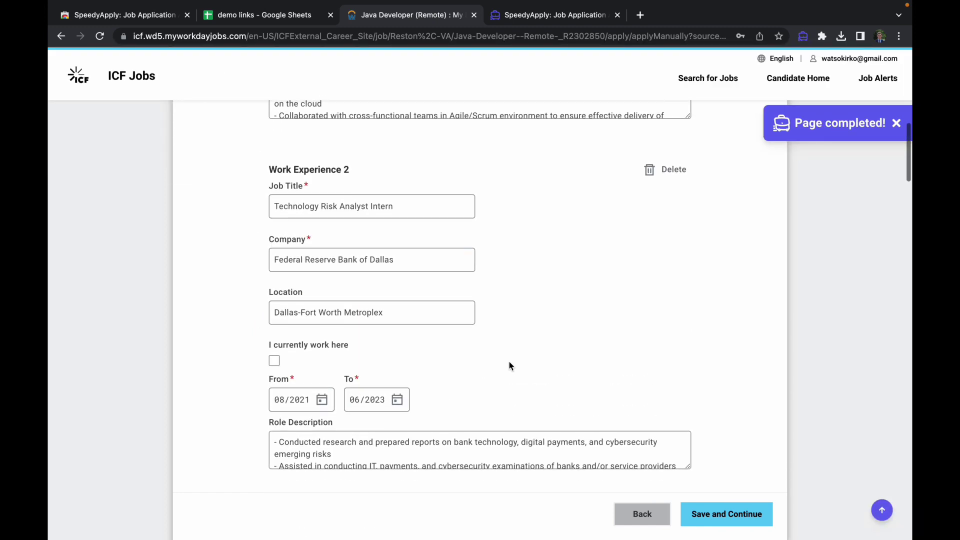
{"action": "scroll", "coordinate": [510, 365], "scroll_direction": "up", "scroll_amount": 8}
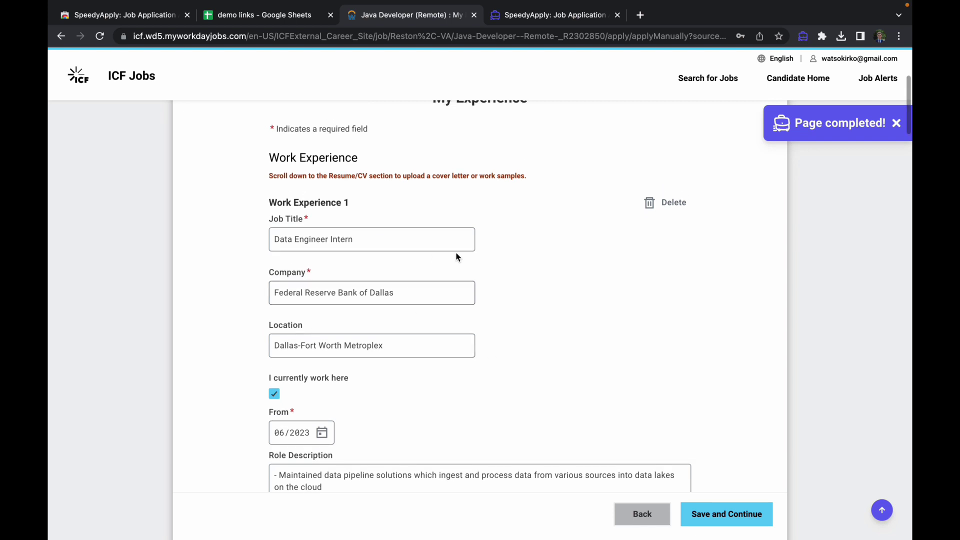
{"action": "scroll", "coordinate": [444, 346], "scroll_direction": "down", "scroll_amount": 5}
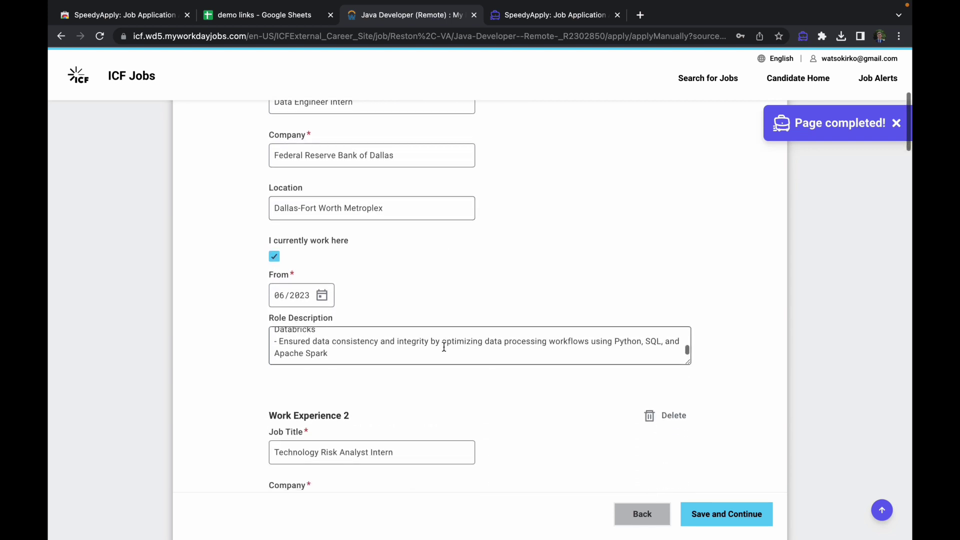
{"action": "scroll", "coordinate": [444, 346], "scroll_direction": "down", "scroll_amount": 8}
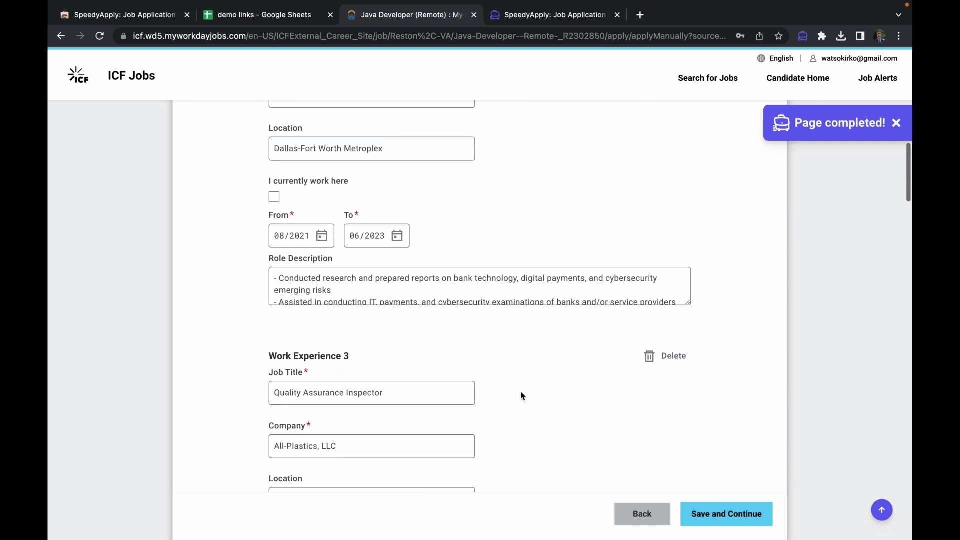
{"action": "scroll", "coordinate": [521, 395], "scroll_direction": "down", "scroll_amount": 12}
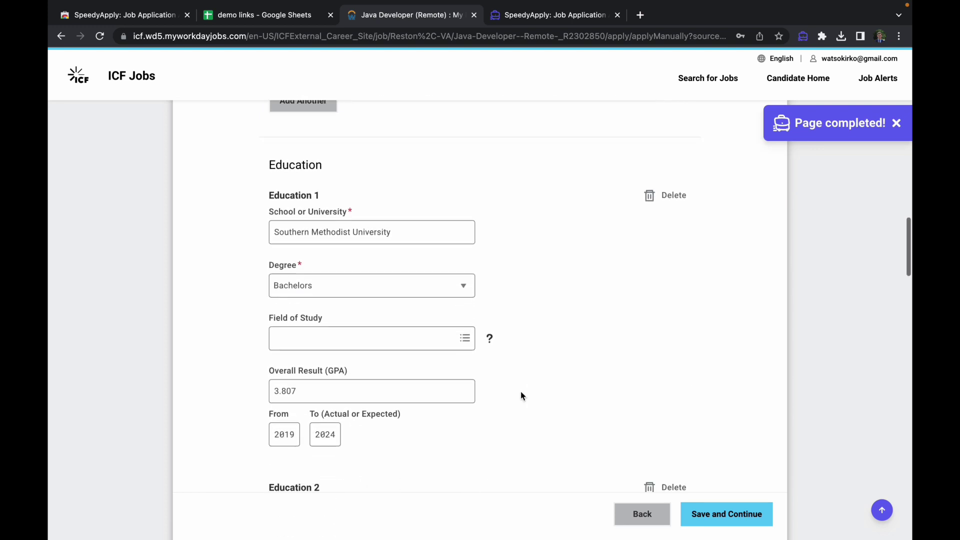
{"action": "scroll", "coordinate": [520, 395], "scroll_direction": "down", "scroll_amount": 12}
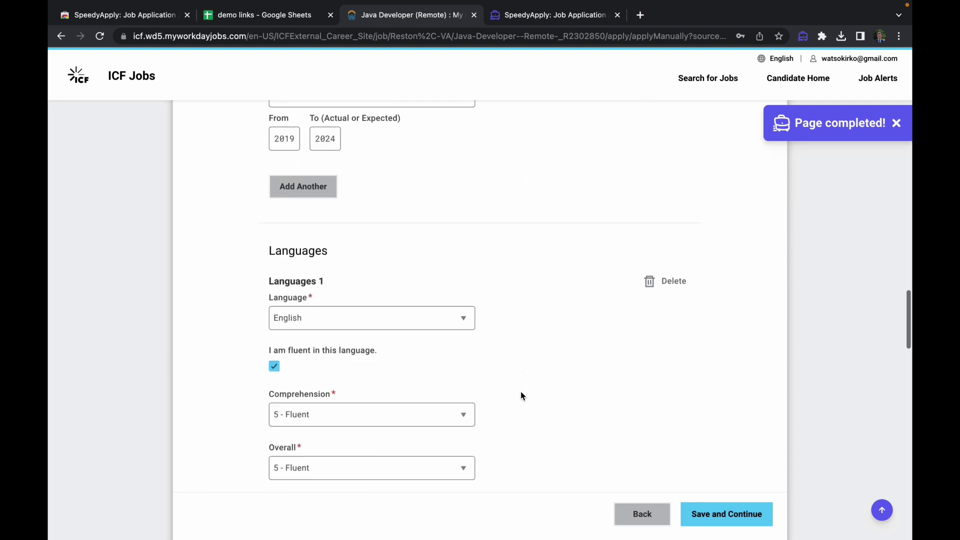
{"action": "scroll", "coordinate": [521, 395], "scroll_direction": "down", "scroll_amount": 12}
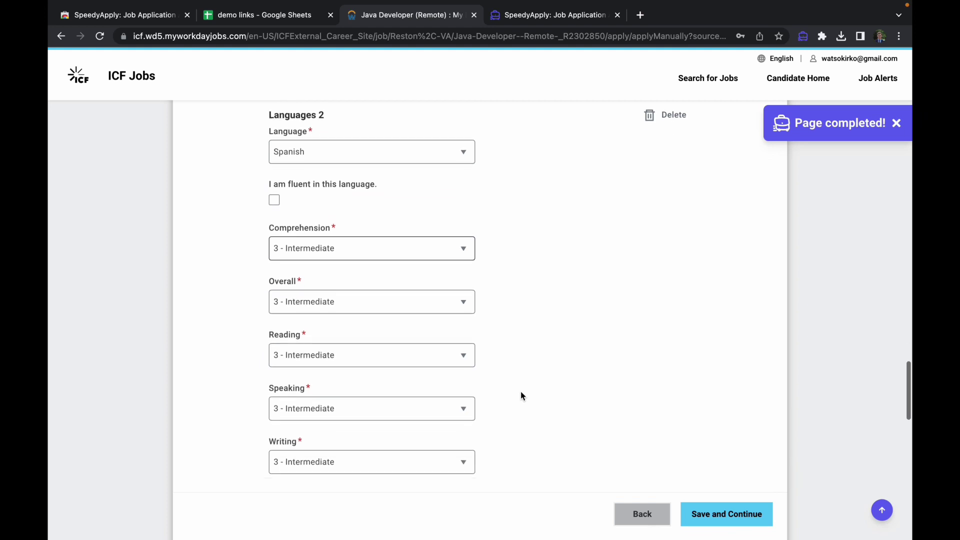
{"action": "scroll", "coordinate": [522, 393], "scroll_direction": "down", "scroll_amount": 8}
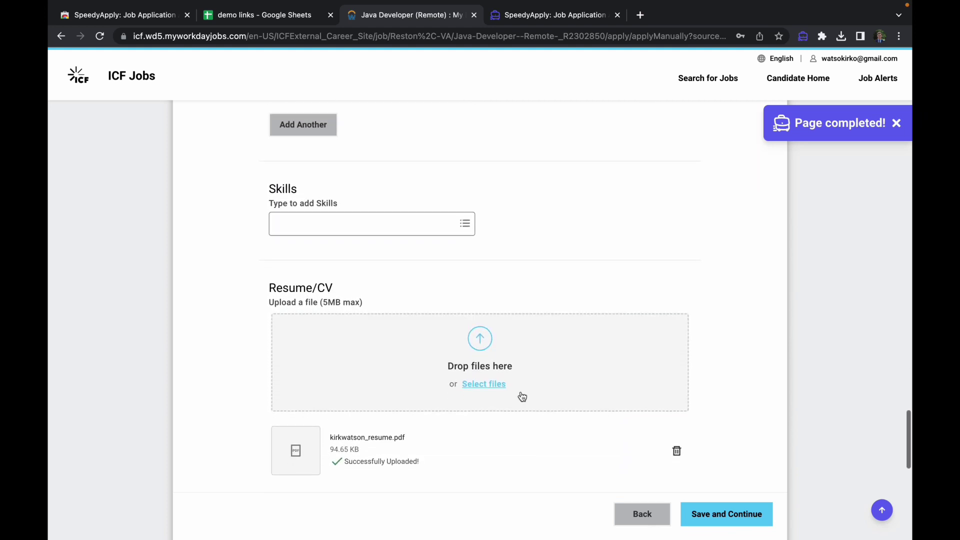
{"action": "scroll", "coordinate": [511, 383], "scroll_direction": "down", "scroll_amount": 3}
{"action": "scroll", "coordinate": [510, 341], "scroll_direction": "down", "scroll_amount": 5}
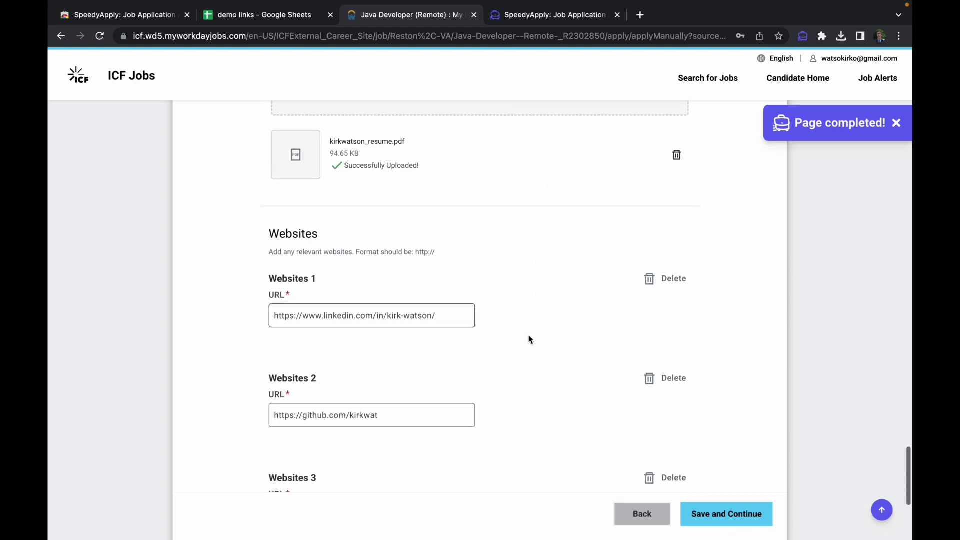
{"action": "scroll", "coordinate": [529, 336], "scroll_direction": "down", "scroll_amount": 5}
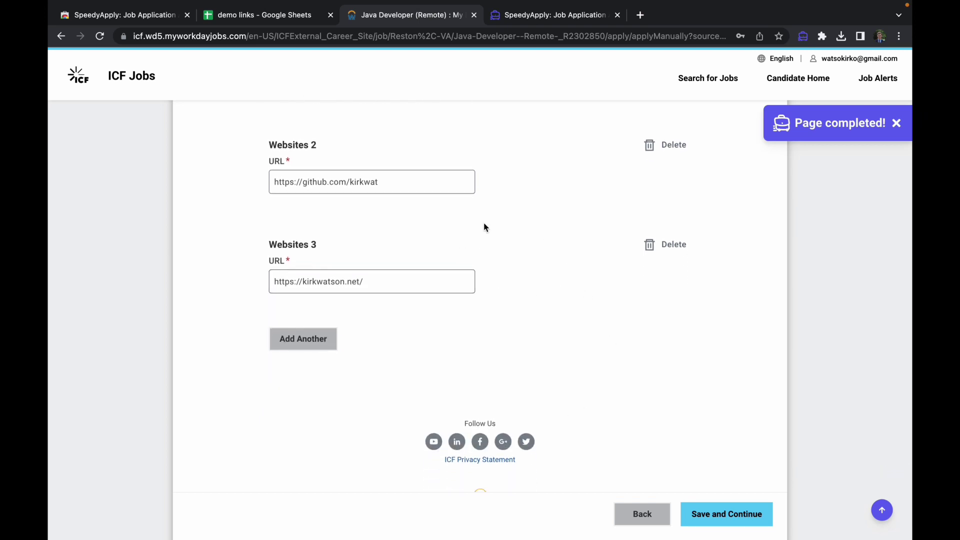
{"action": "scroll", "coordinate": [509, 151], "scroll_direction": "up", "scroll_amount": 2}
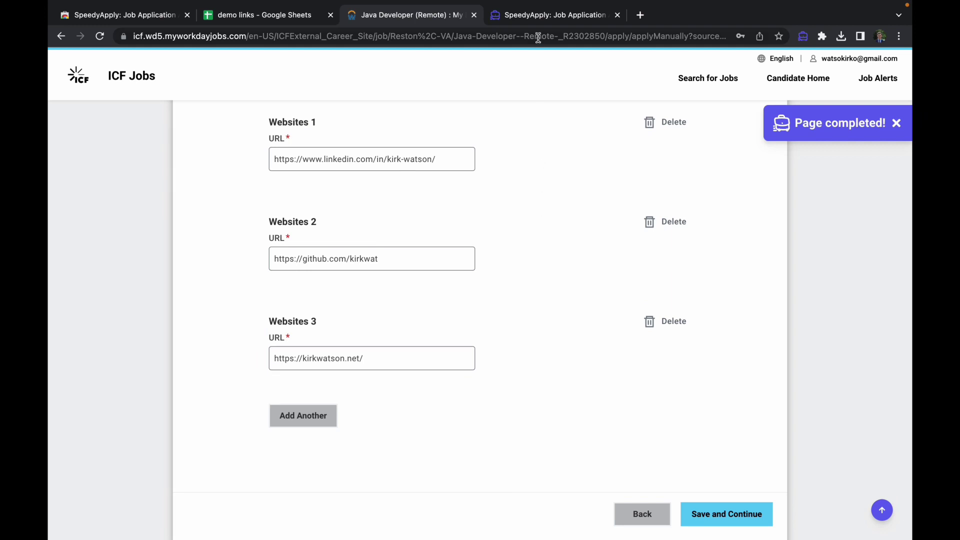
- Turn on Workday's Auto-Click Next Page and Auto-Submit in SpeedyApply Settings
{"action": "left_click", "coordinate": [544, 20]}
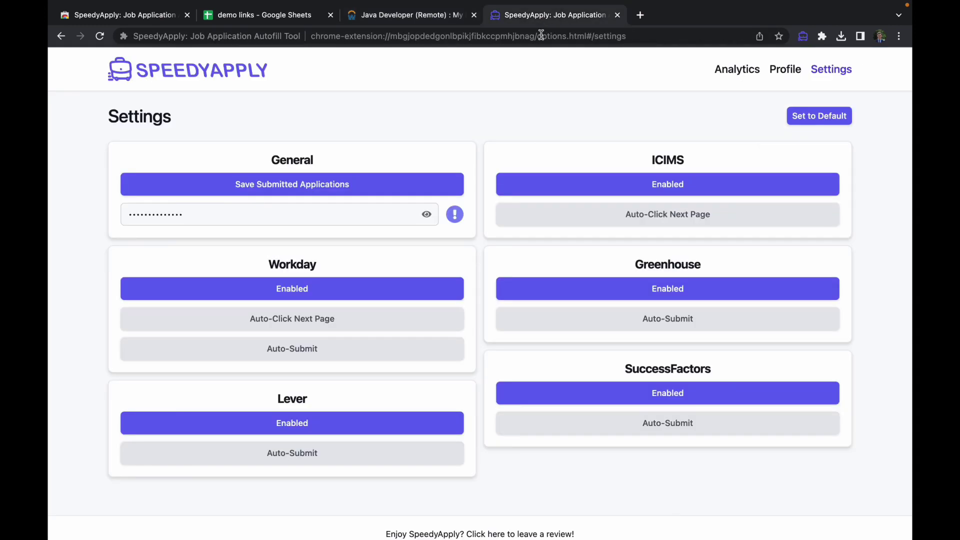
{"action": "left_click", "coordinate": [418, 322]}
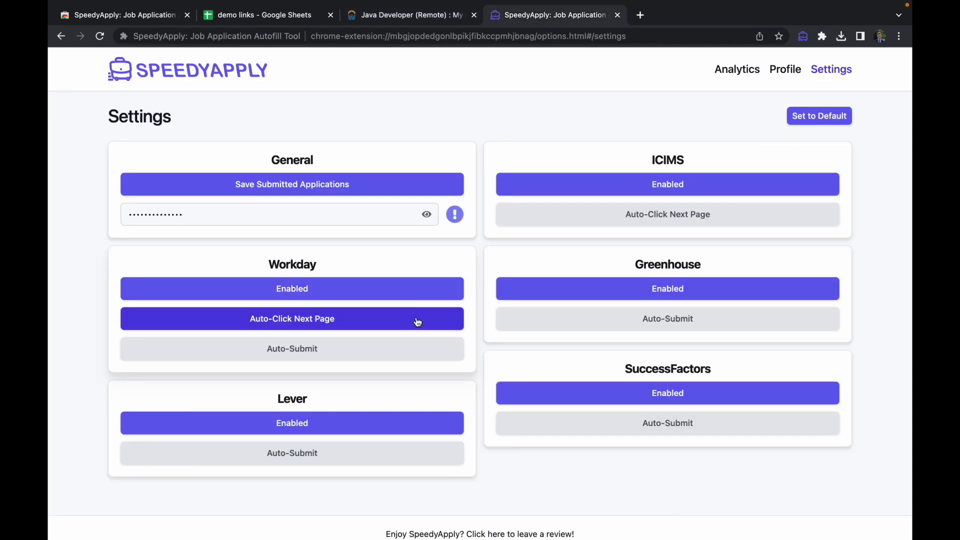
{"action": "left_click", "coordinate": [417, 353]}
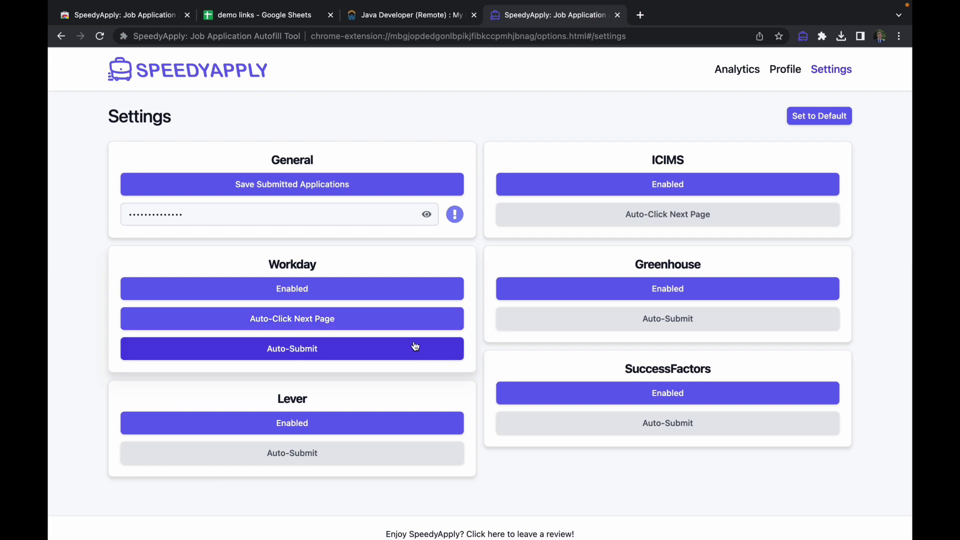
- Reload the Java Developer (Remote) application so SpeedyApply autofills it again
{"action": "left_click", "coordinate": [386, 16]}
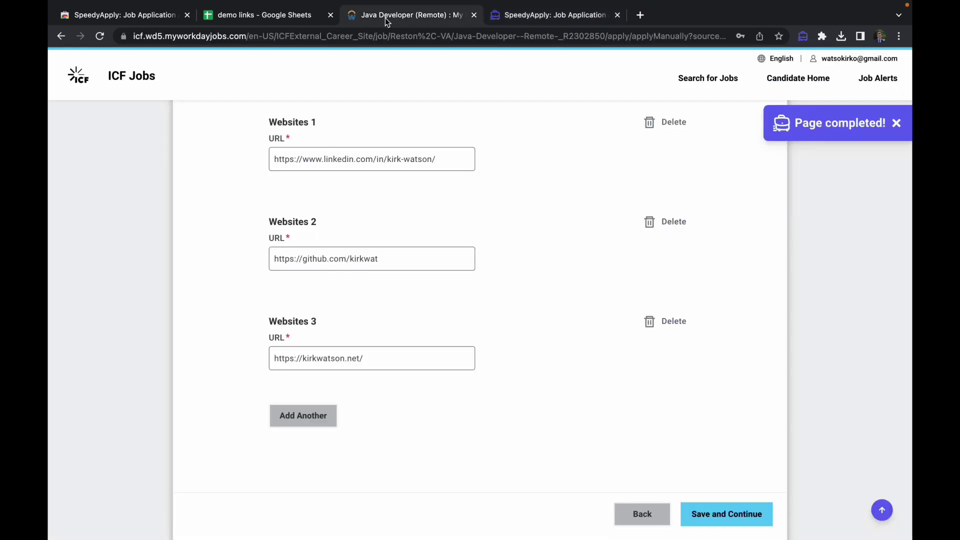
{"action": "left_click", "coordinate": [102, 38]}
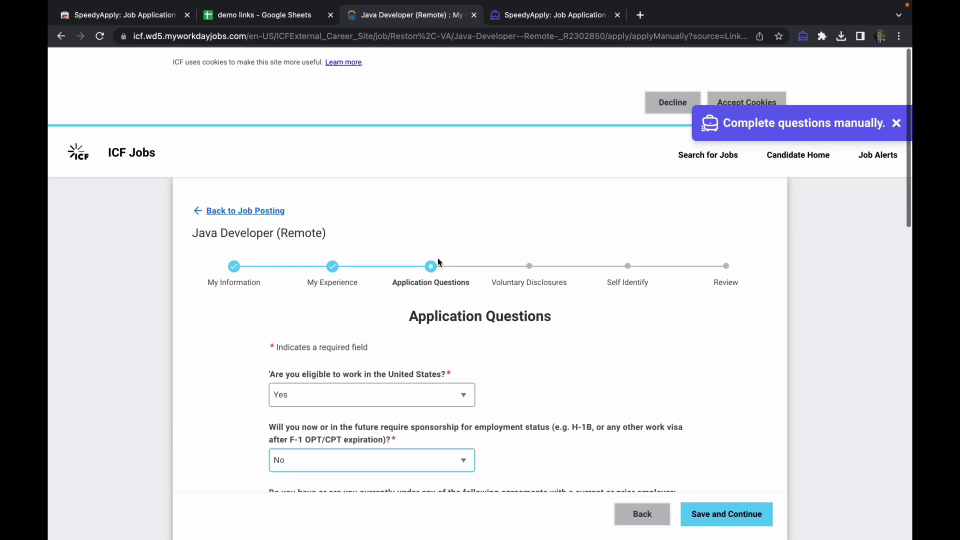
{"action": "scroll", "coordinate": [457, 283], "scroll_direction": "down", "scroll_amount": 2}
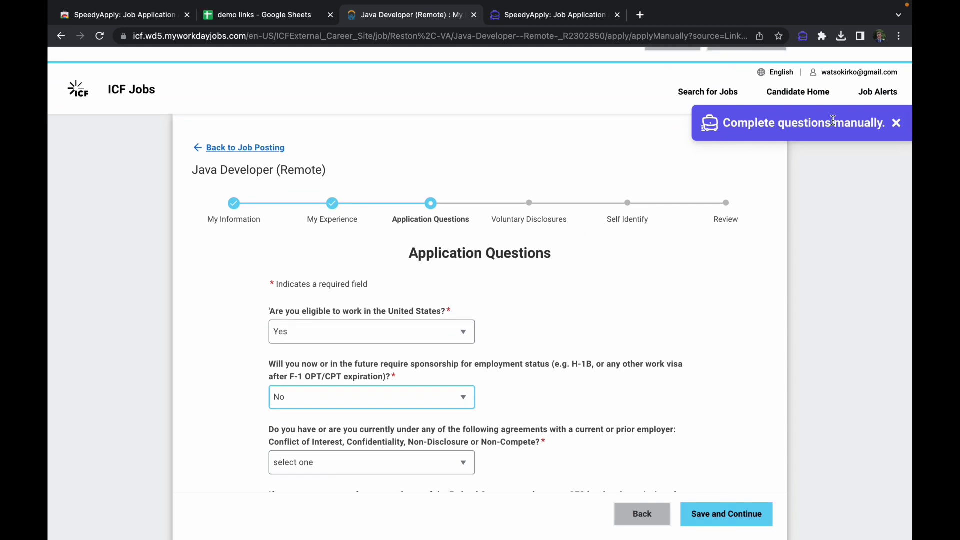
{"action": "scroll", "coordinate": [741, 124], "scroll_direction": "down", "scroll_amount": 5}
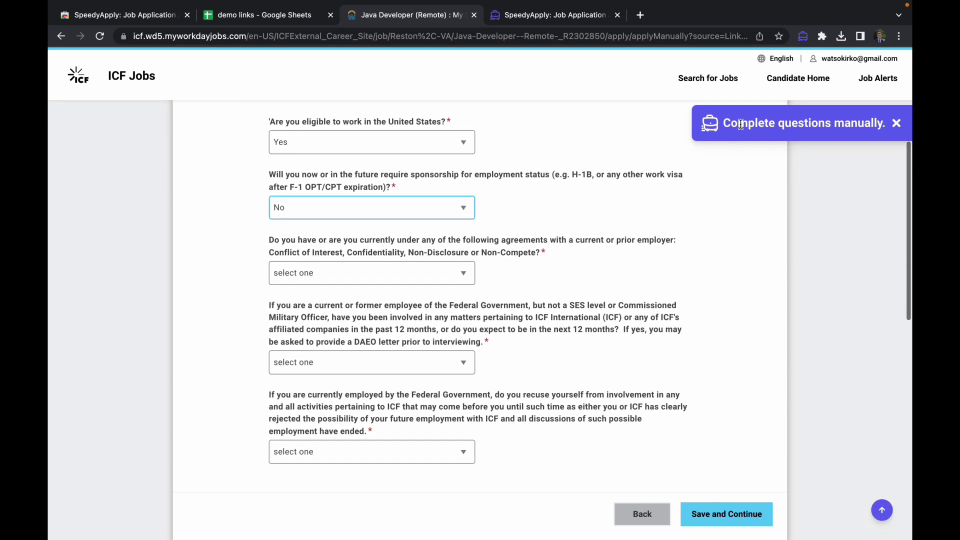
- Answer No to the employer agreements, federal government, and recusal questions, then submit
{"action": "left_click", "coordinate": [402, 274]}
{"action": "left_click", "coordinate": [398, 330]}
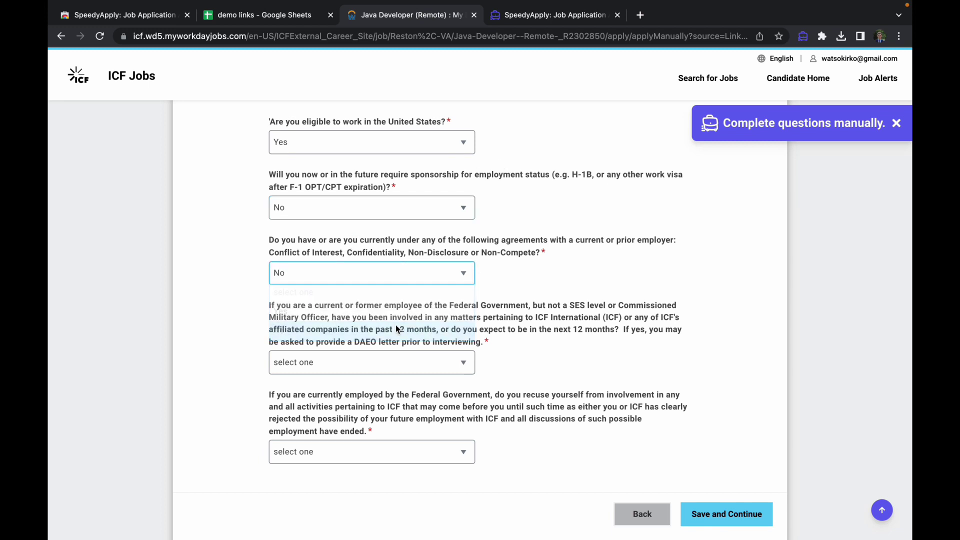
{"action": "left_click", "coordinate": [408, 373]}
{"action": "left_click", "coordinate": [405, 421]}
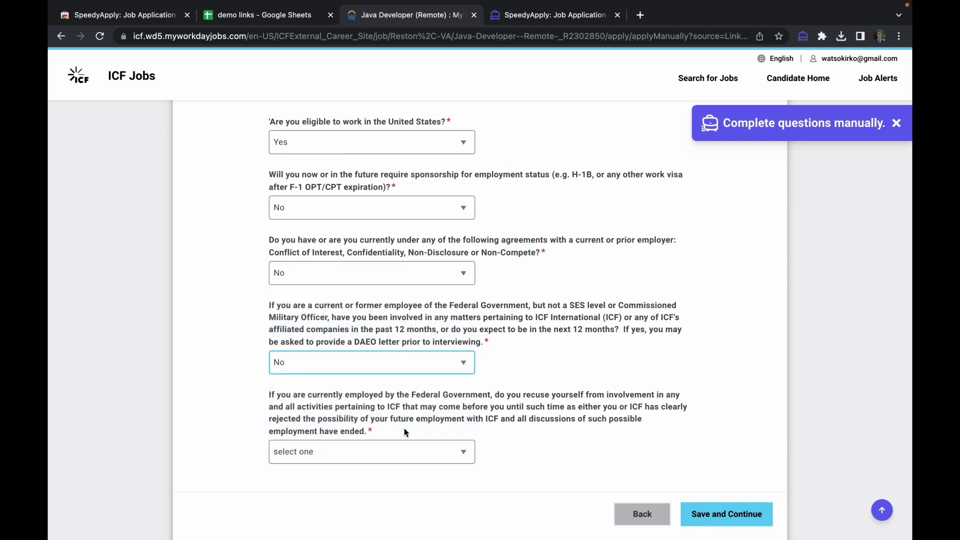
{"action": "left_click", "coordinate": [413, 445]}
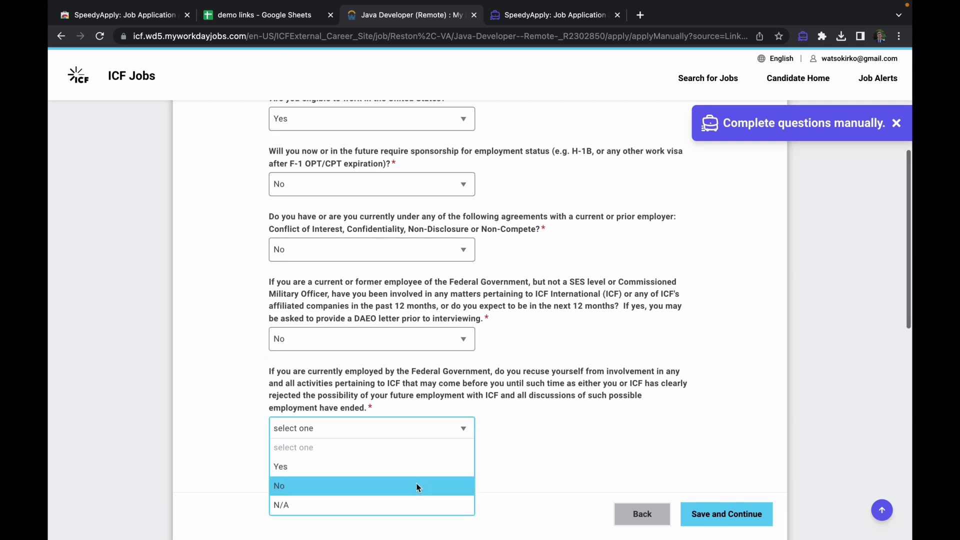
{"action": "left_click", "coordinate": [416, 484]}
{"action": "left_click", "coordinate": [698, 520]}
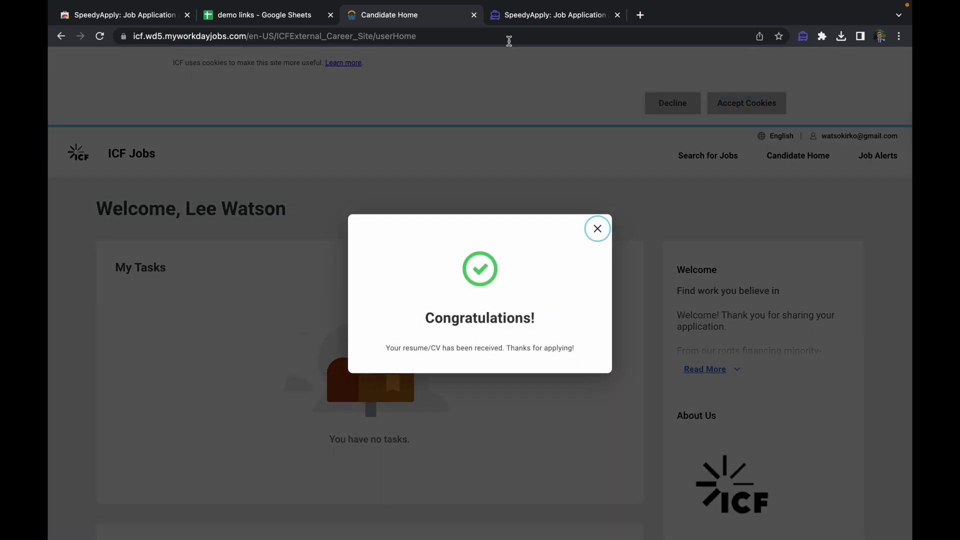
- Check SpeedyApply Analytics, which records the Java Developer (Remote) application
{"action": "left_click", "coordinate": [527, 19]}
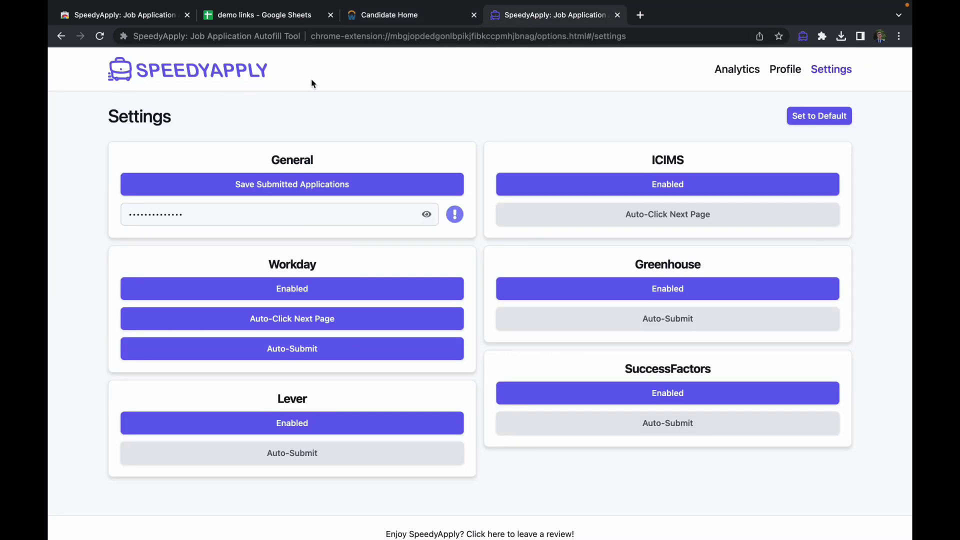
{"action": "left_click", "coordinate": [730, 71]}
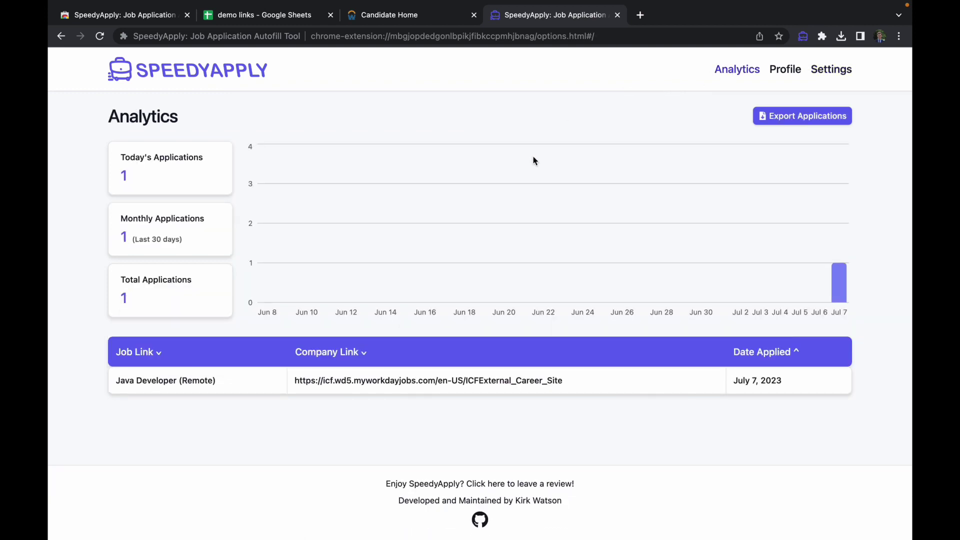
{"action": "left_click", "coordinate": [190, 381]}
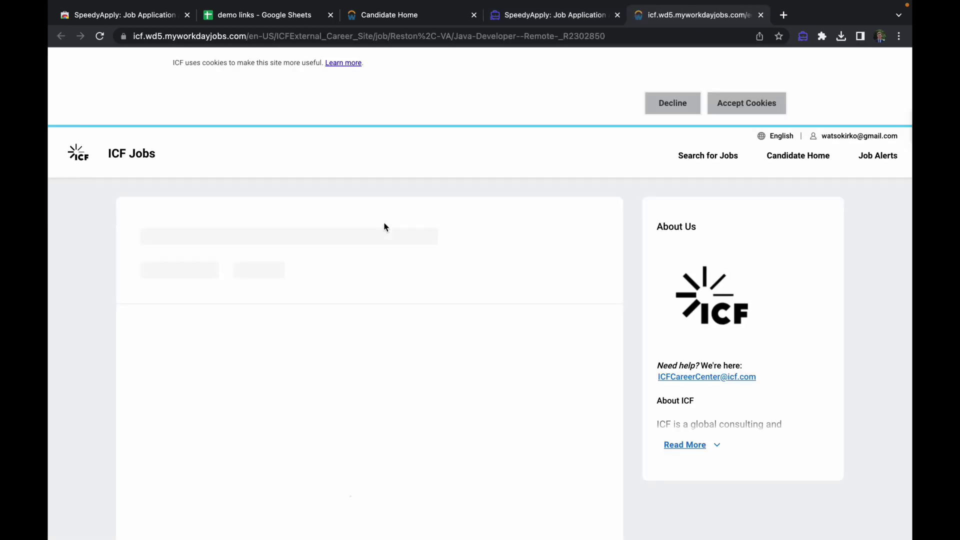
- Close the Workday tab and open the Greenhouse job link in cell A3 of the demo links sheet
{"action": "key", "text": "super+w"}
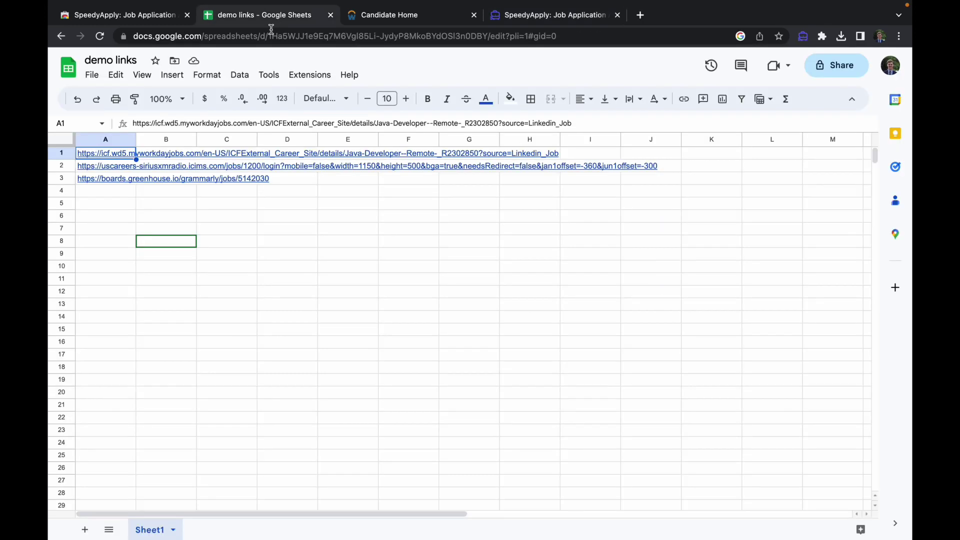
{"action": "left_click", "coordinate": [101, 170]}
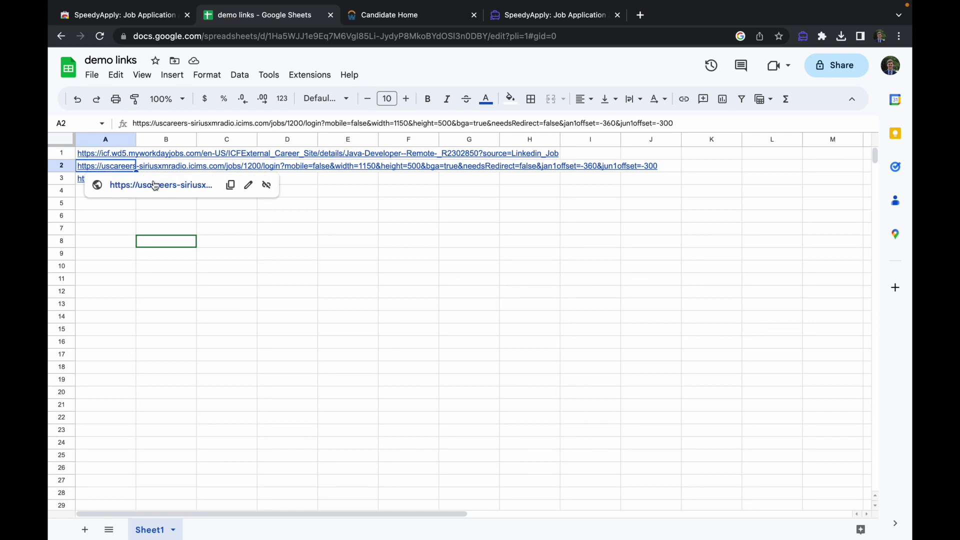
{"action": "left_click", "coordinate": [117, 212]}
{"action": "left_click", "coordinate": [113, 181]}
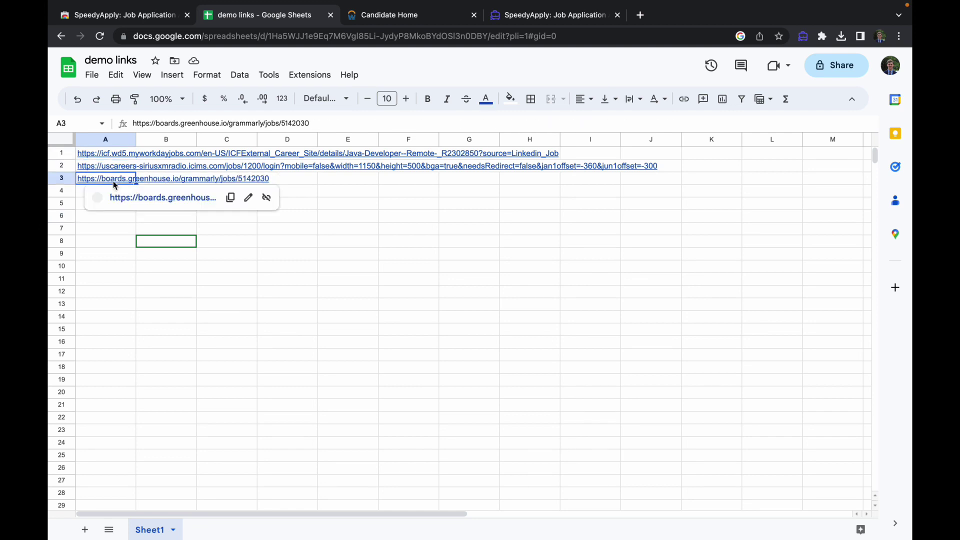
- Open the Greenhouse Data Engineer posting and review its autofilled contact details, resume and answers
{"action": "left_click", "coordinate": [131, 199]}
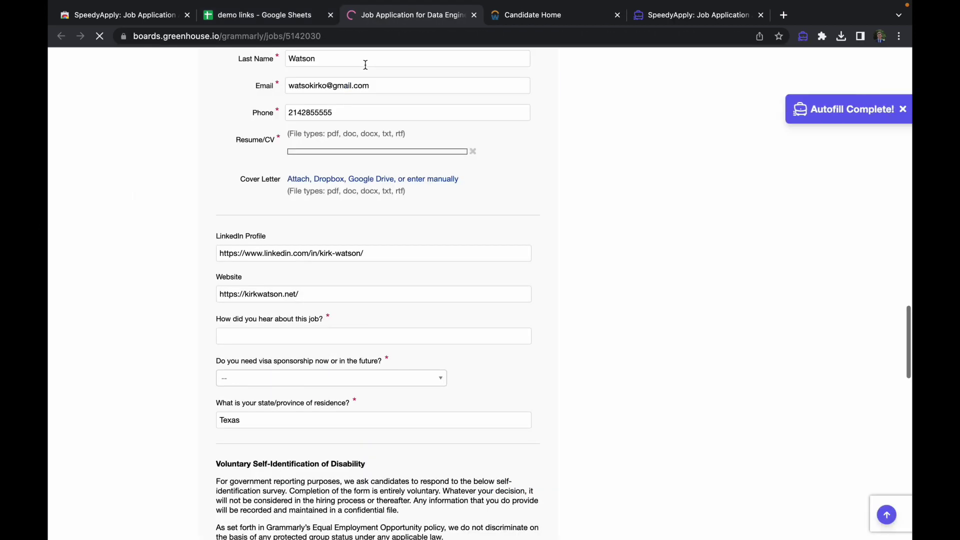
{"action": "scroll", "coordinate": [387, 135], "scroll_direction": "up", "scroll_amount": 4}
{"action": "scroll", "coordinate": [387, 133], "scroll_direction": "up", "scroll_amount": 12}
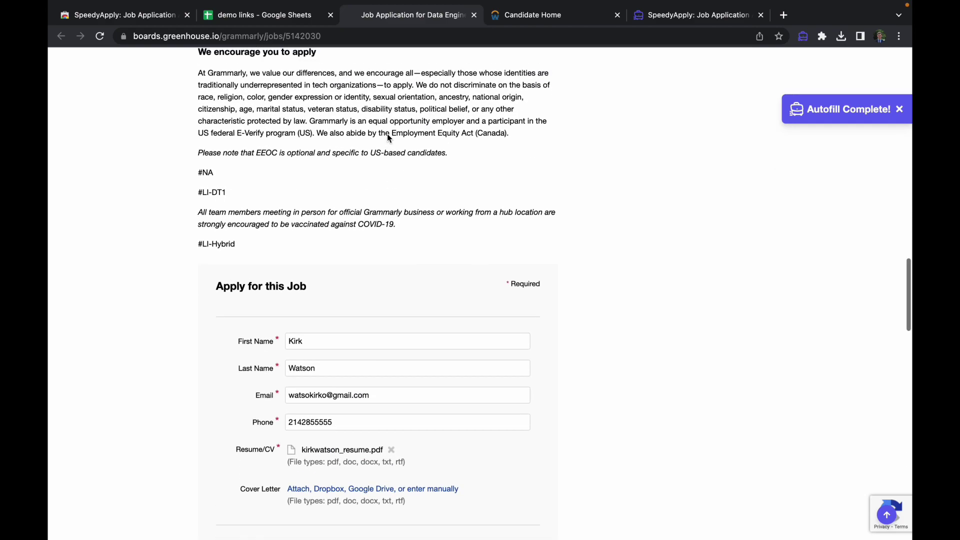
{"action": "scroll", "coordinate": [387, 134], "scroll_direction": "up", "scroll_amount": 10}
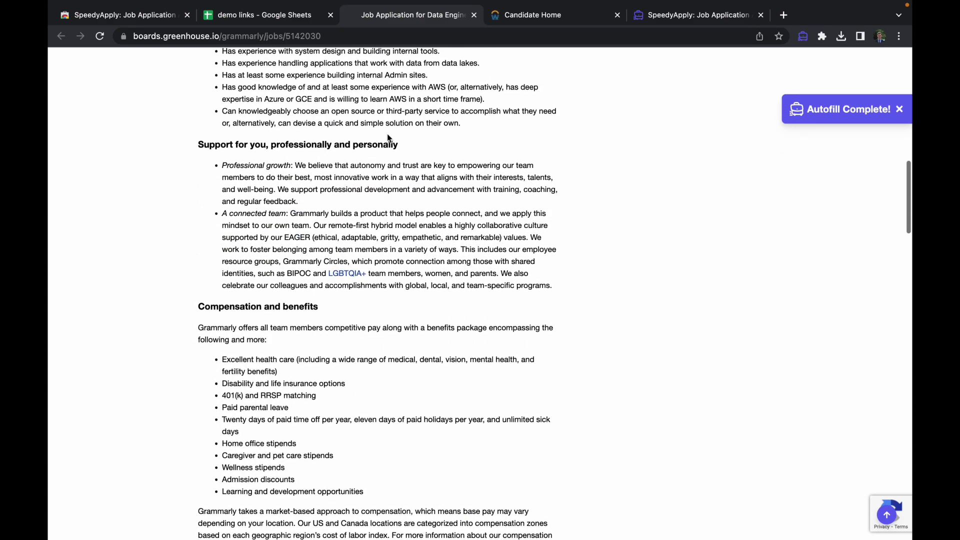
{"action": "scroll", "coordinate": [387, 135], "scroll_direction": "up", "scroll_amount": 5}
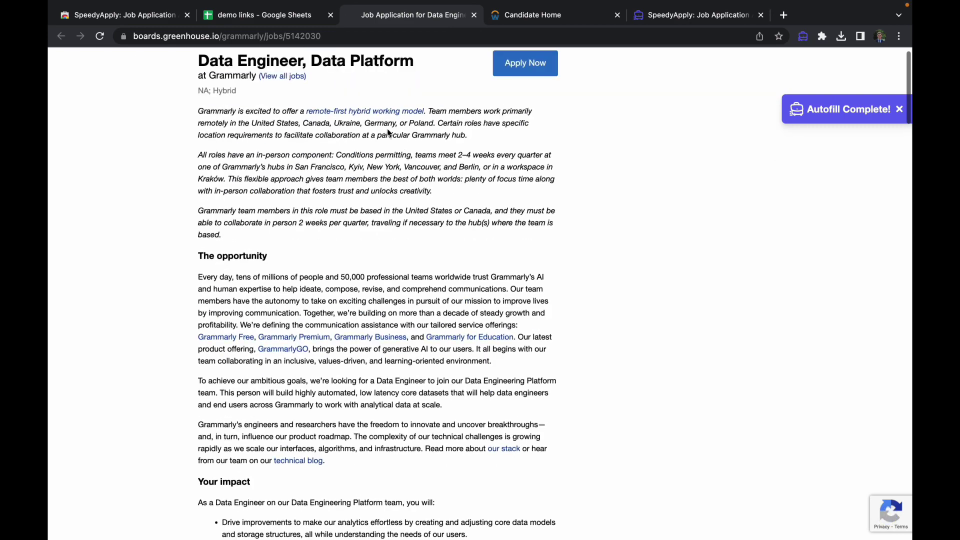
{"action": "scroll", "coordinate": [397, 113], "scroll_direction": "down", "scroll_amount": 5}
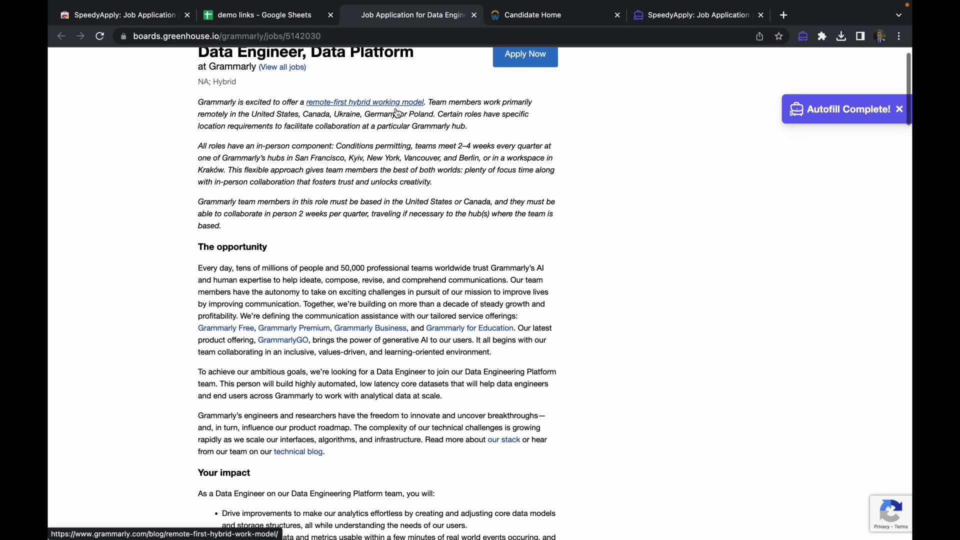
{"action": "scroll", "coordinate": [396, 110], "scroll_direction": "down", "scroll_amount": 10}
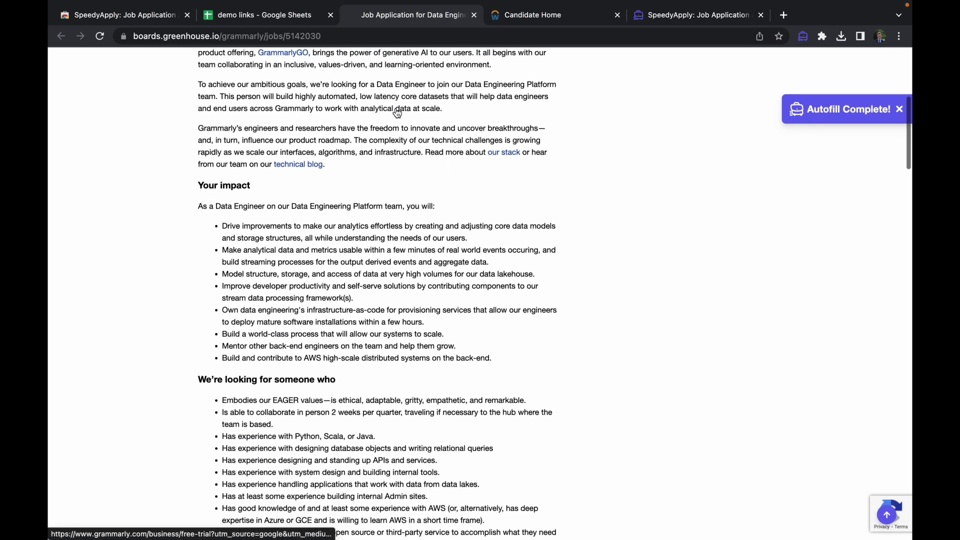
{"action": "scroll", "coordinate": [396, 108], "scroll_direction": "down", "scroll_amount": 10}
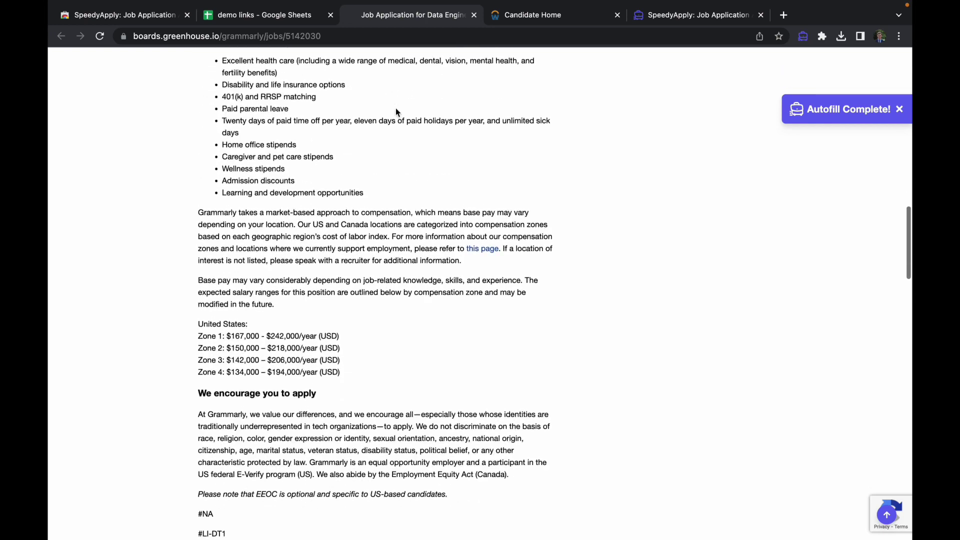
{"action": "scroll", "coordinate": [395, 115], "scroll_direction": "down", "scroll_amount": 2}
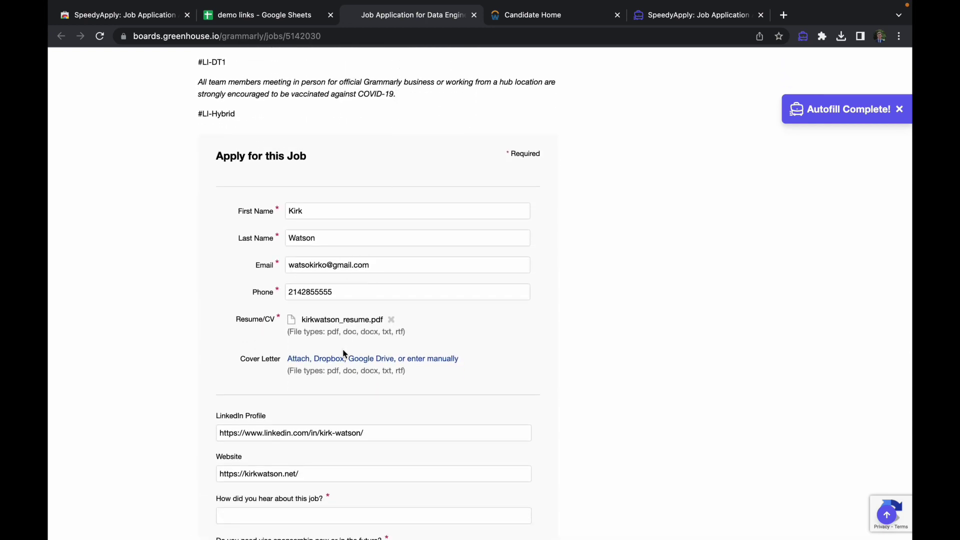
{"action": "scroll", "coordinate": [298, 319], "scroll_direction": "down", "scroll_amount": 5}
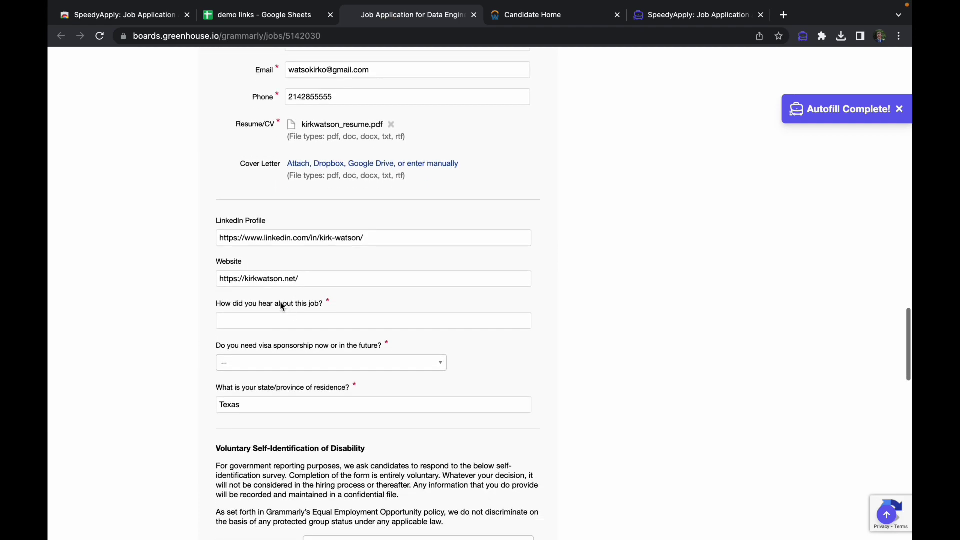
{"action": "scroll", "coordinate": [295, 320], "scroll_direction": "down", "scroll_amount": 13}
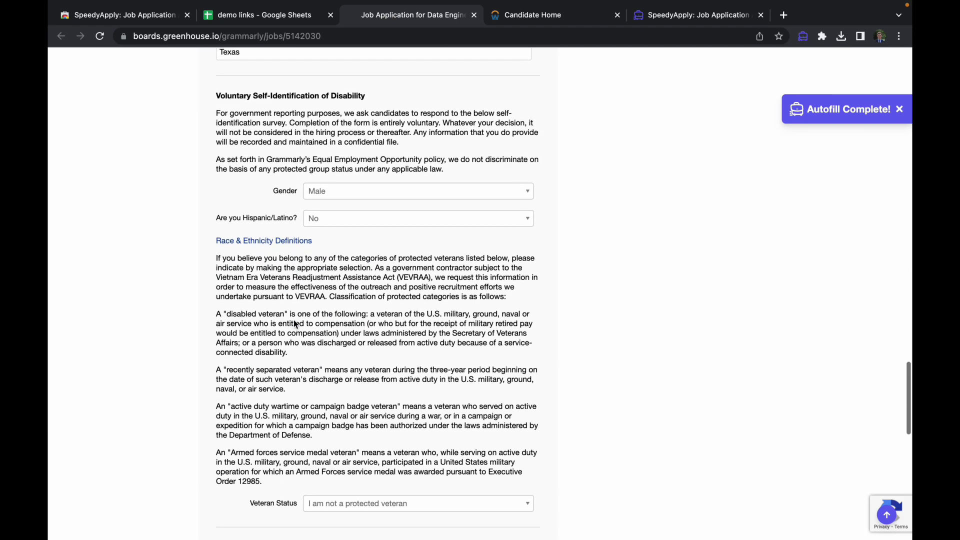
{"action": "scroll", "coordinate": [294, 324], "scroll_direction": "down", "scroll_amount": 13}
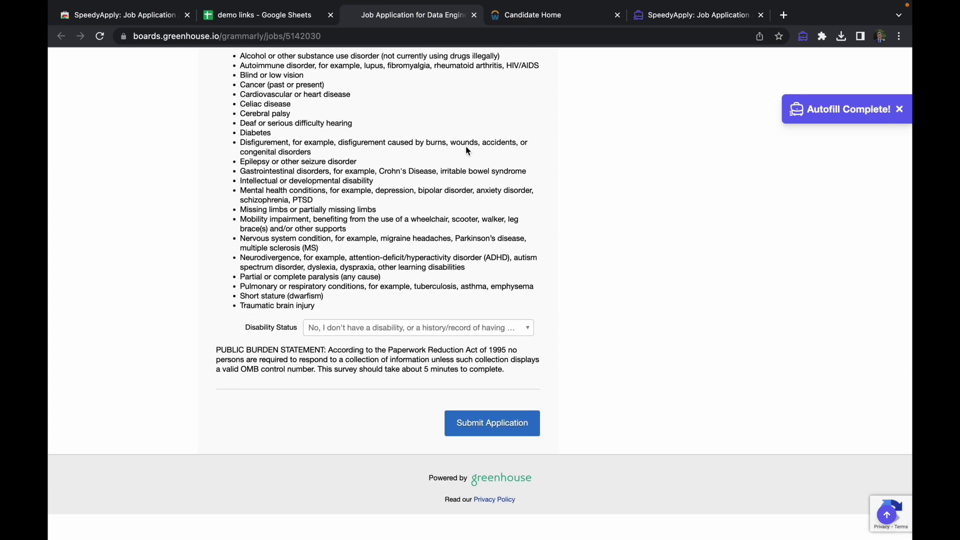
- Turn on Greenhouse Auto-Submit in SpeedyApply Settings and return to the Greenhouse application
{"action": "left_click", "coordinate": [656, 17]}
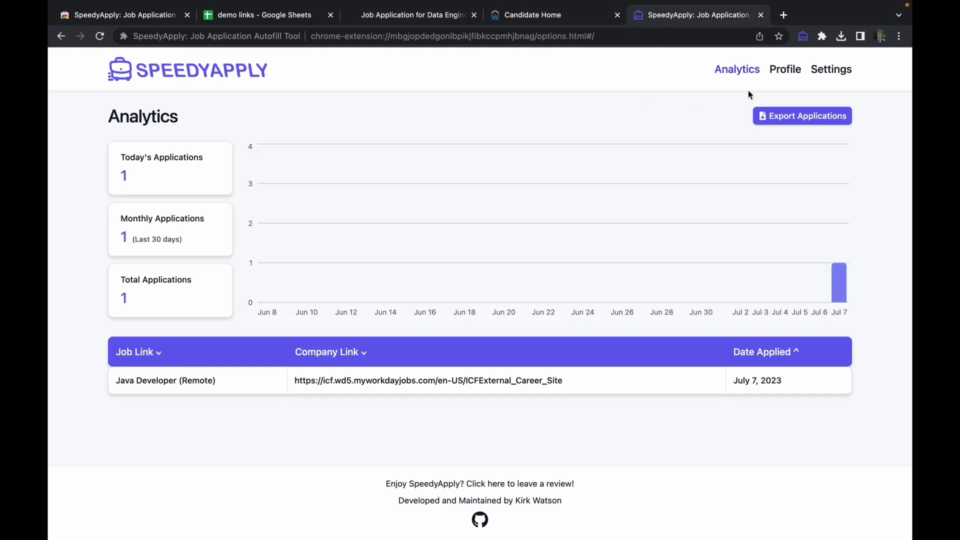
{"action": "left_click", "coordinate": [817, 76]}
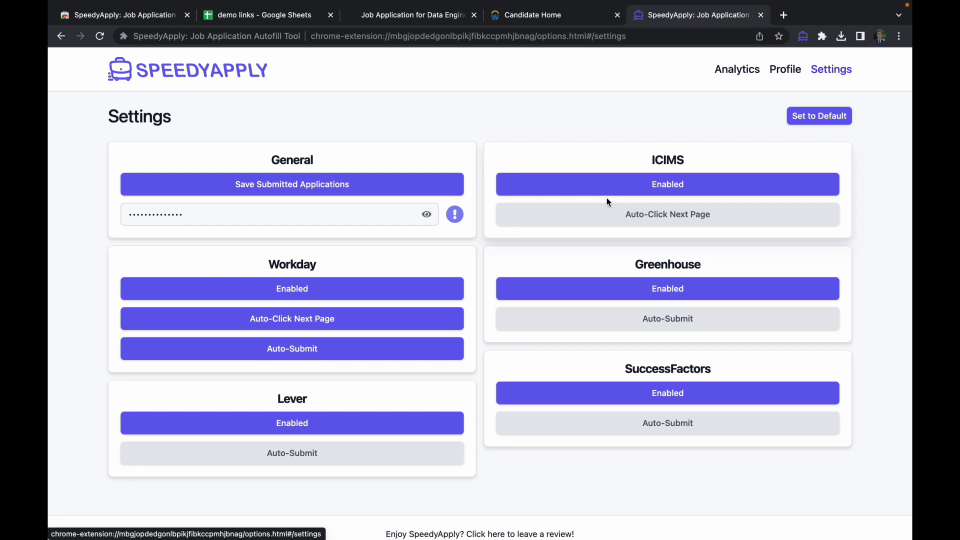
{"action": "left_click", "coordinate": [509, 327]}
{"action": "left_click", "coordinate": [417, 15]}
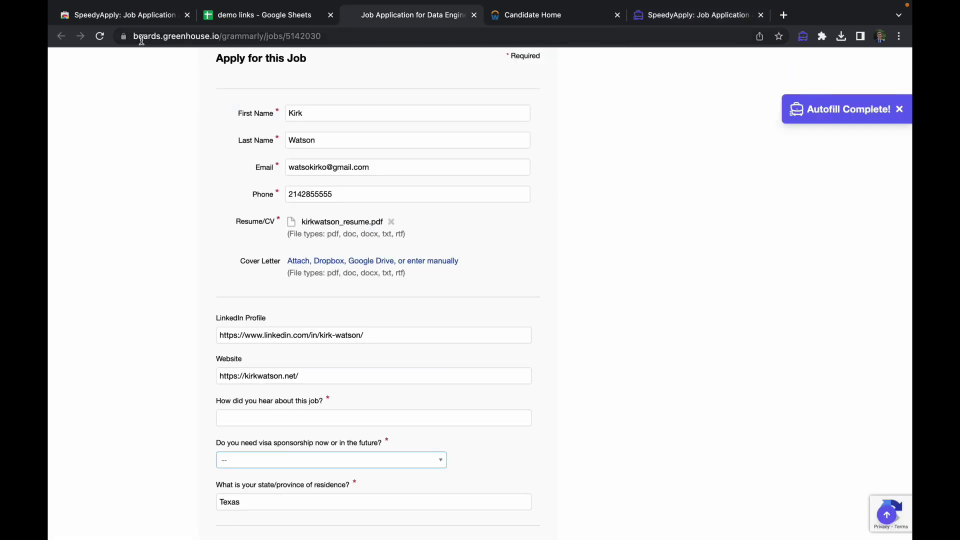
- Reload the posting, answer No to visa sponsorship, and submit the Data Engineer application
{"action": "left_click", "coordinate": [99, 38]}
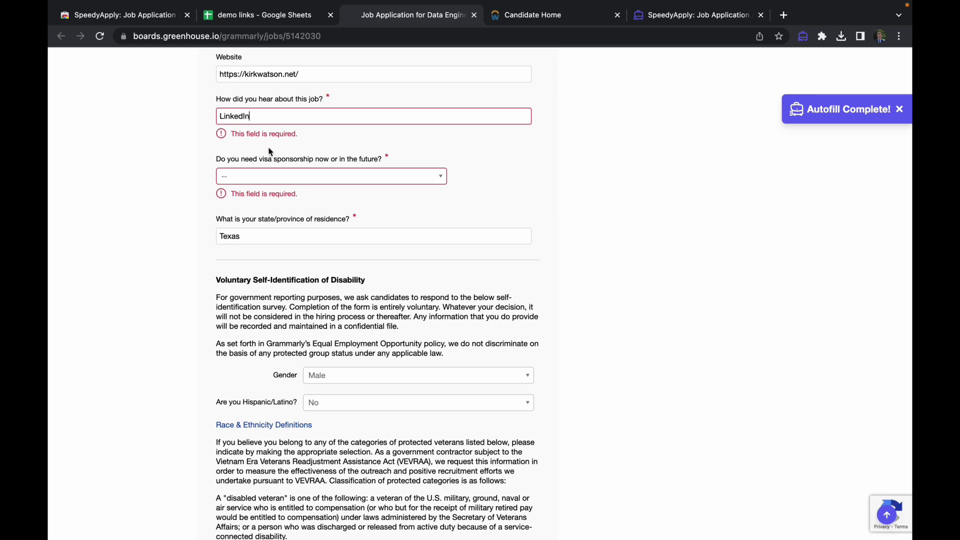
{"action": "left_click", "coordinate": [289, 172]}
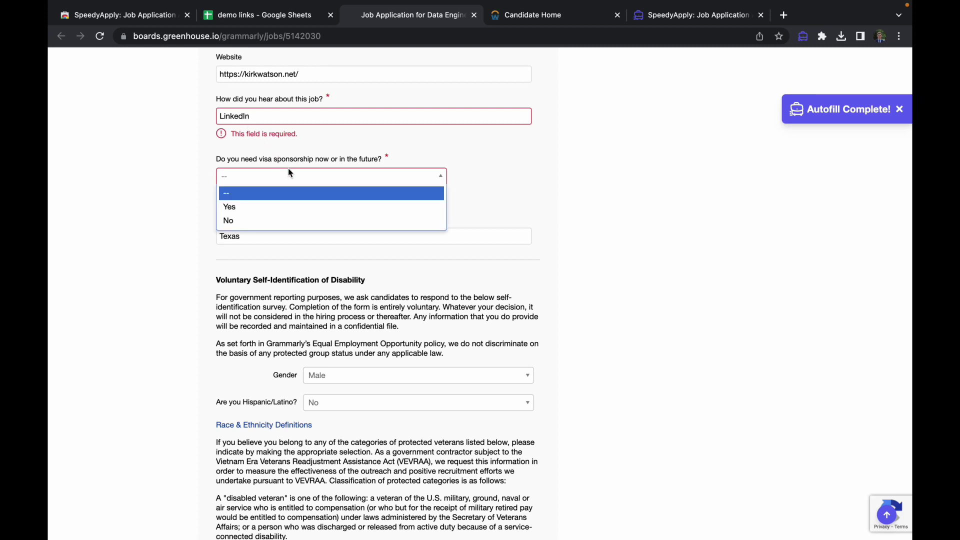
{"action": "left_click", "coordinate": [312, 221]}
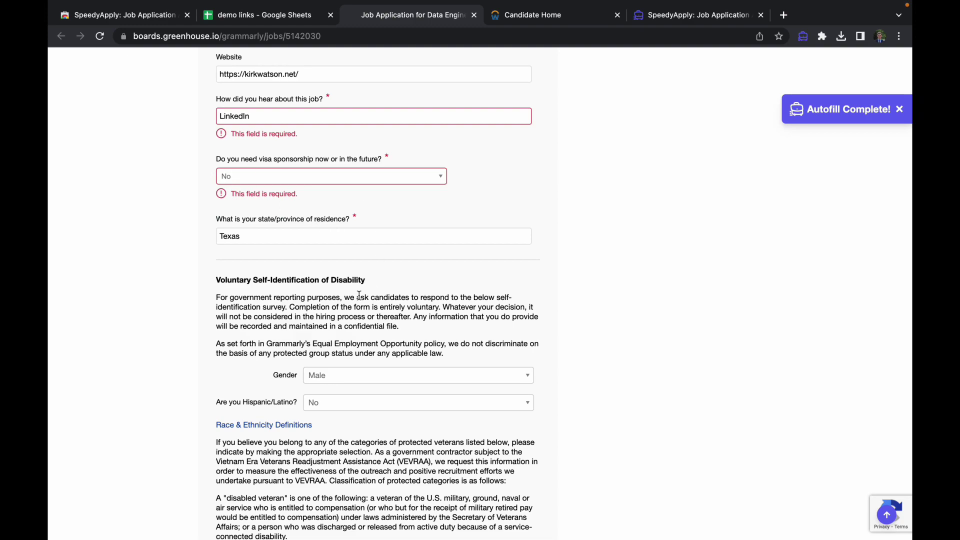
{"action": "scroll", "coordinate": [359, 296], "scroll_direction": "down", "scroll_amount": 20}
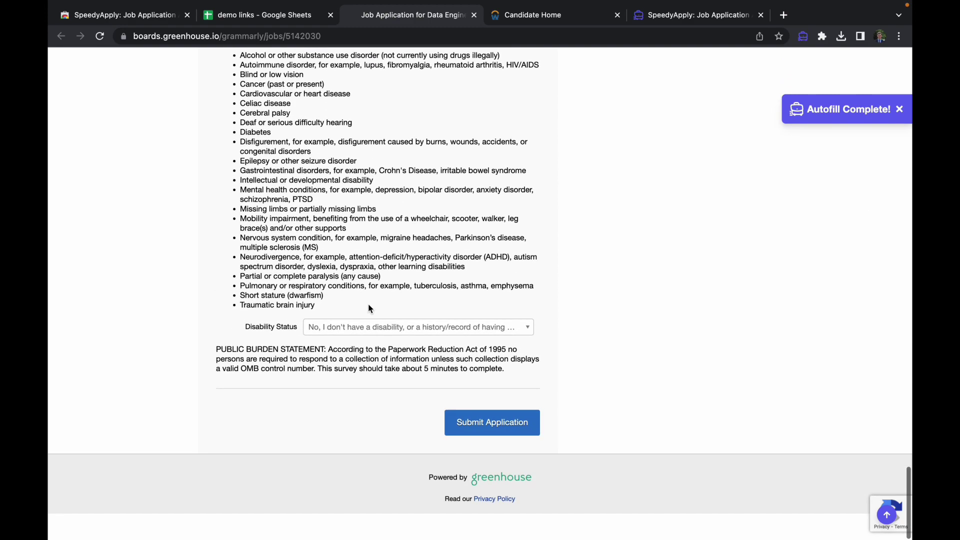
{"action": "left_click", "coordinate": [491, 434]}
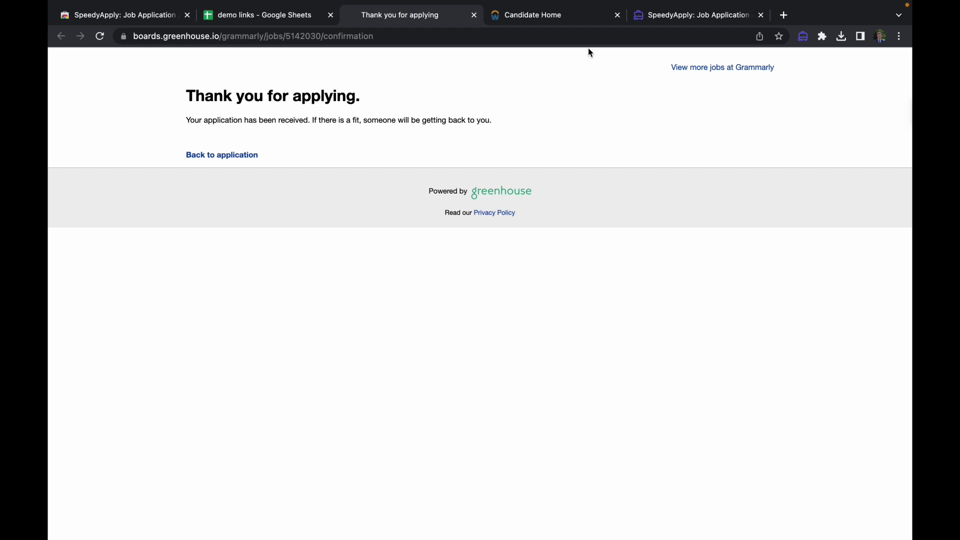
- Confirm SpeedyApply Analytics lists the Data Engineer and Java Developer applications, then return to Settings
{"action": "left_click", "coordinate": [658, 20]}
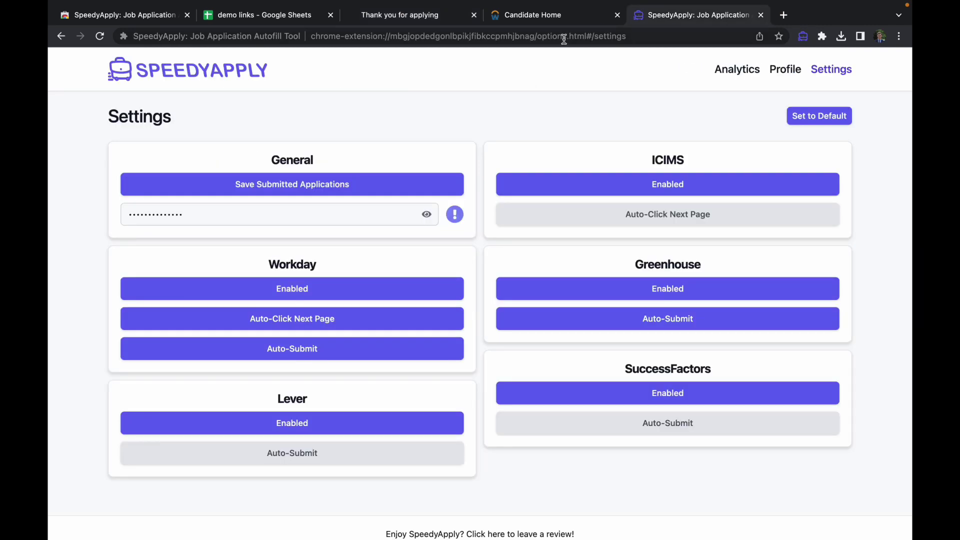
{"action": "left_click", "coordinate": [723, 73]}
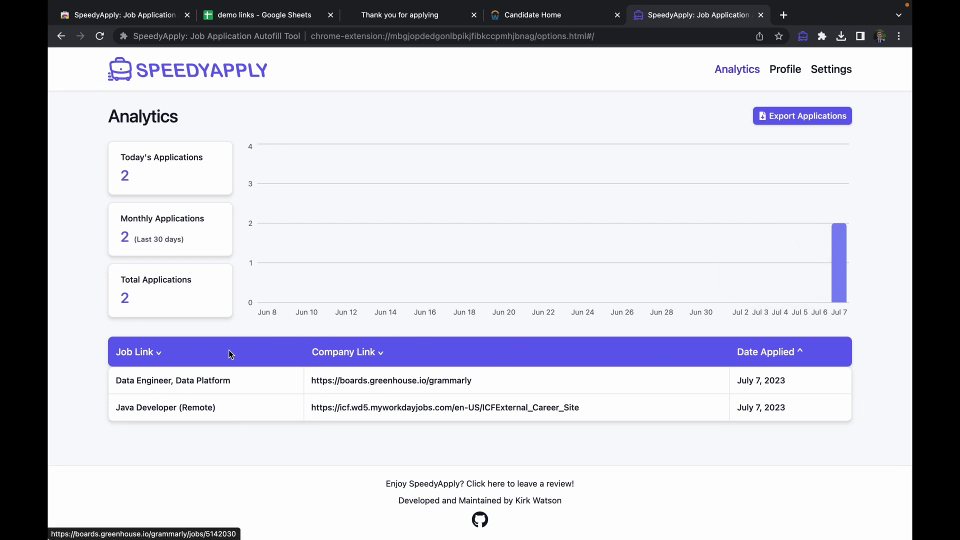
{"action": "left_click", "coordinate": [831, 70]}
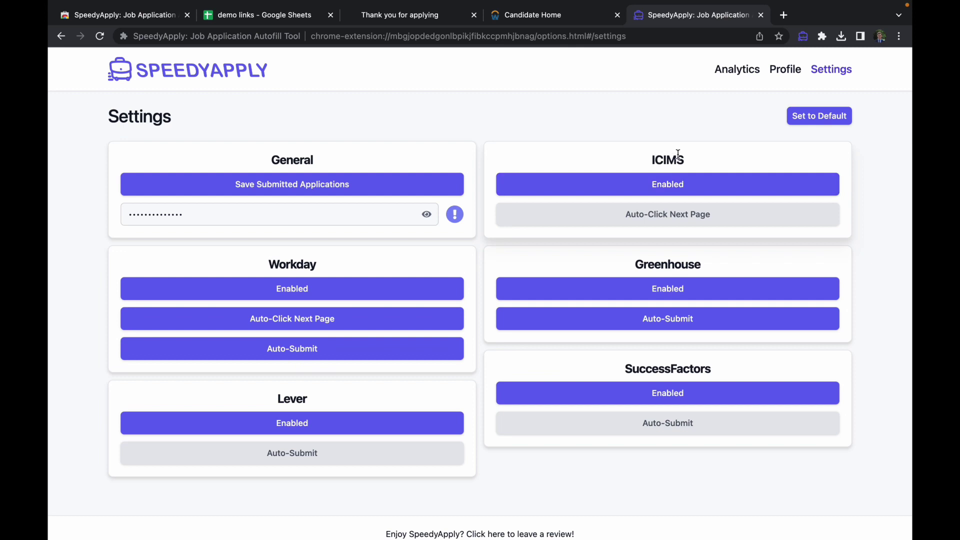